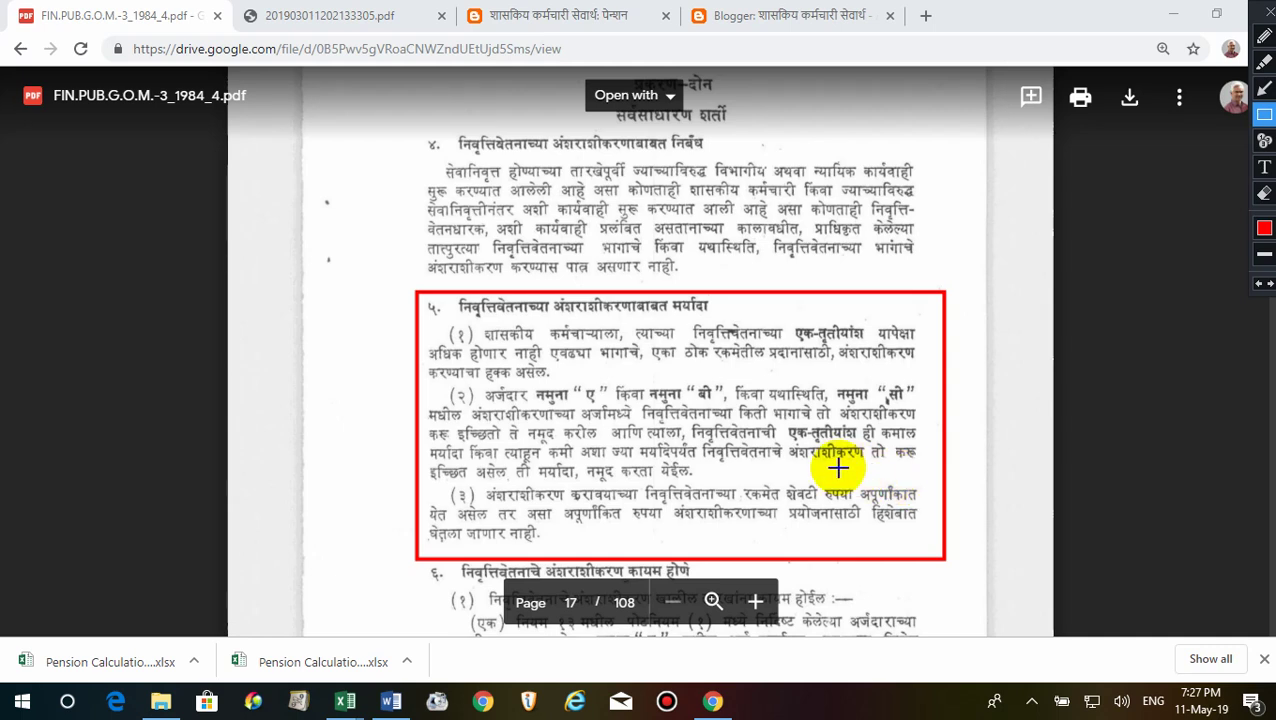
Close the screen annotation tool and view the pension commutation section in 201903011202133305.pdf
{"action": "left_click", "coordinate": [1268, 12]}
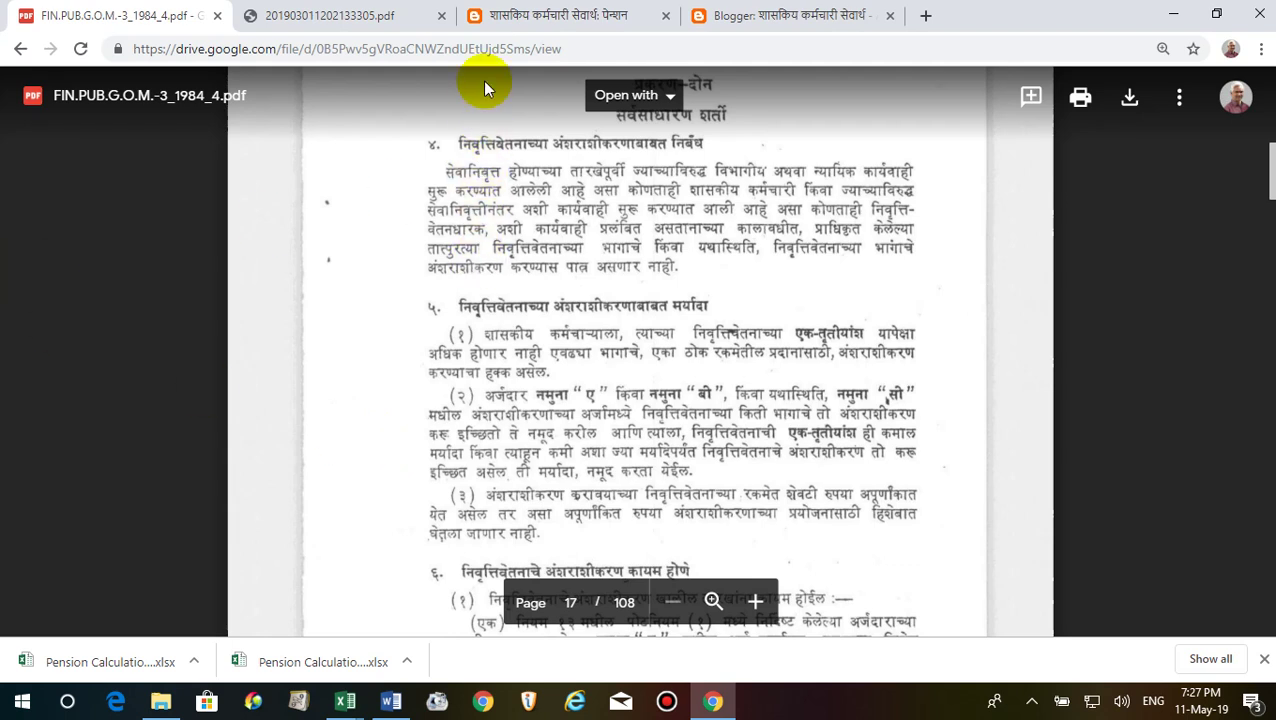
{"action": "left_click", "coordinate": [385, 15]}
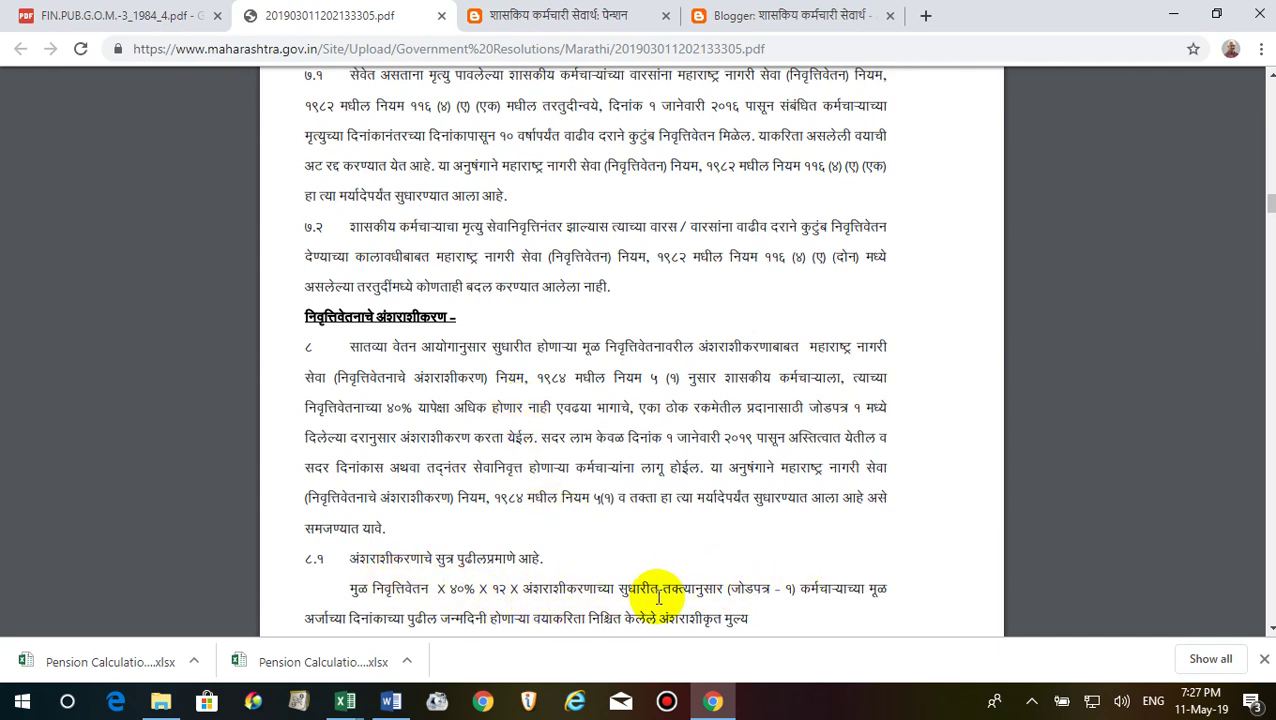
Switch to the downloaded Pension Calculation workbook in Excel and check the last month's basic and grade pay on the 6 pay sheet
{"action": "left_click", "coordinate": [137, 667]}
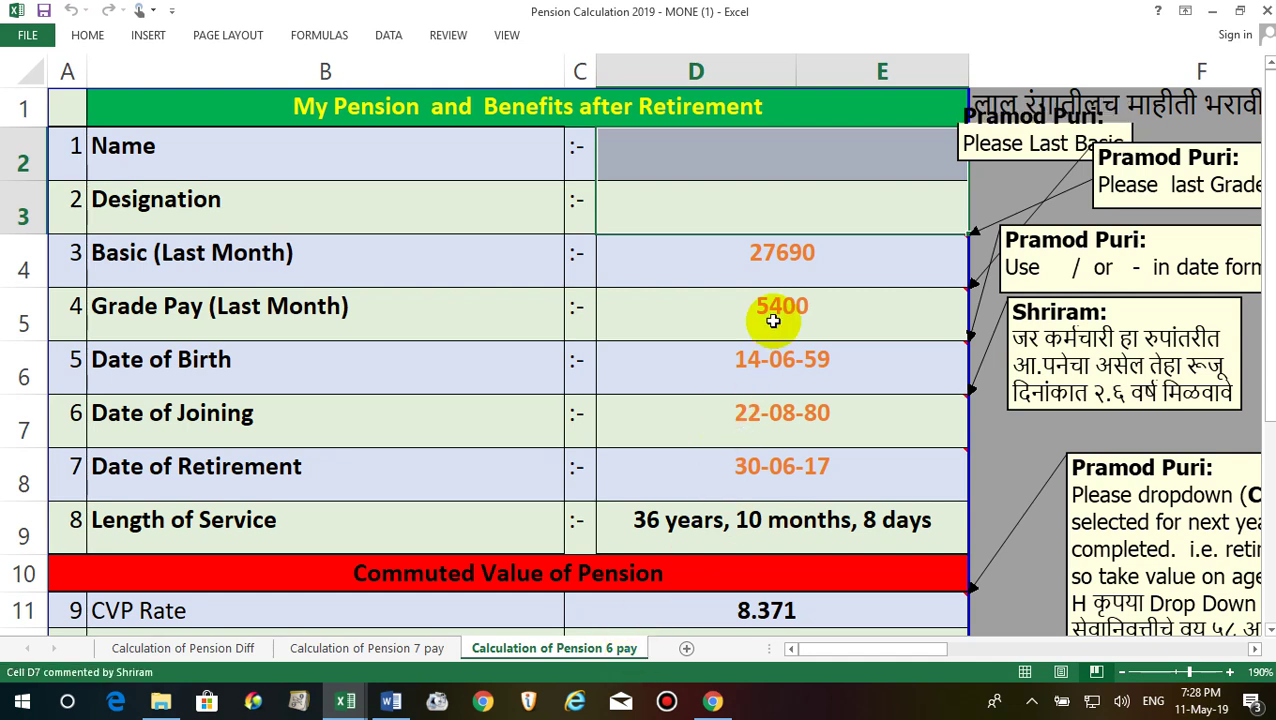
{"action": "left_click", "coordinate": [849, 265]}
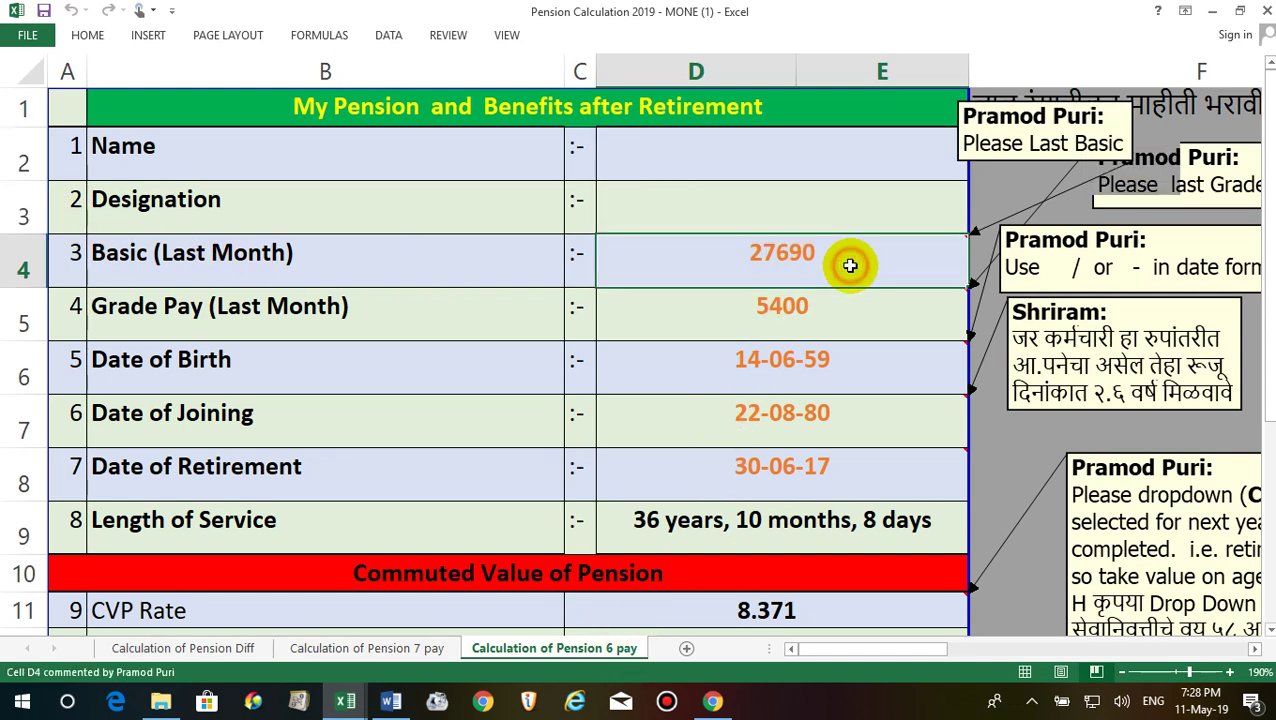
{"action": "left_click", "coordinate": [809, 307]}
Examine the commuted pension amounts, family pension and retirement benefits on the Calculation of Pension 6 pay sheet
{"action": "scroll", "coordinate": [797, 460], "scroll_direction": "down", "scroll_amount": 3}
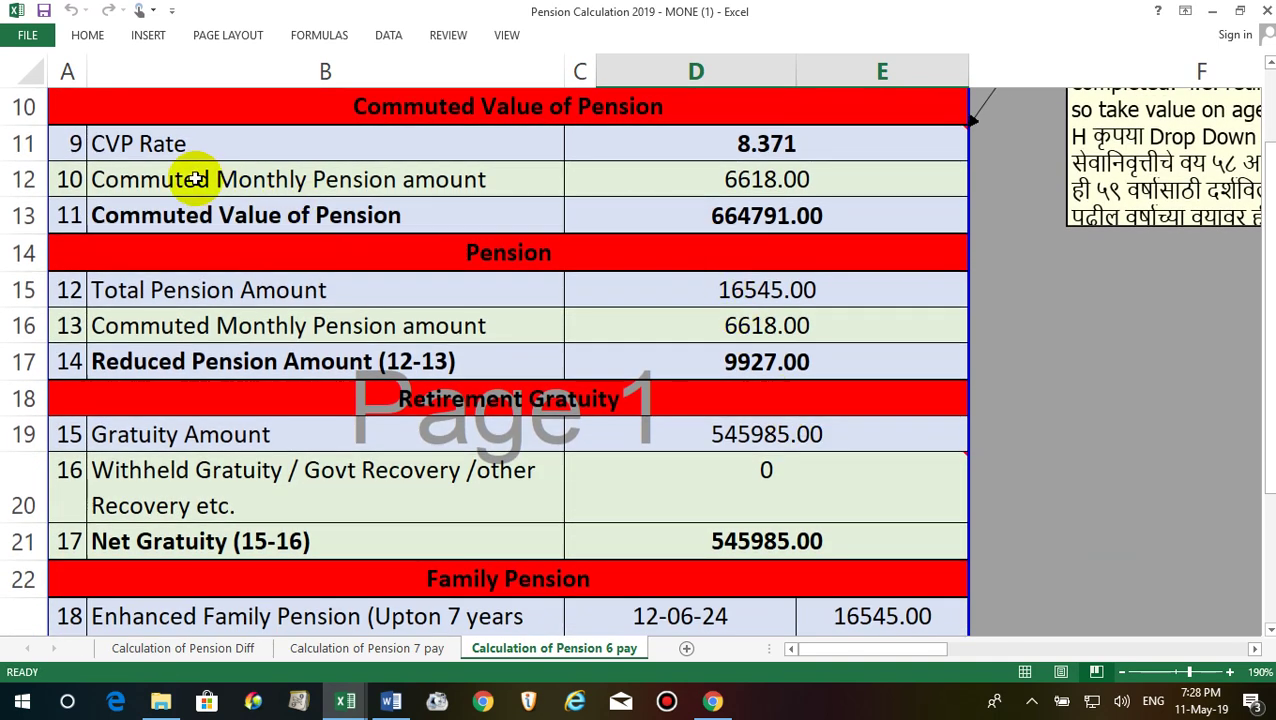
{"action": "left_click", "coordinate": [828, 180]}
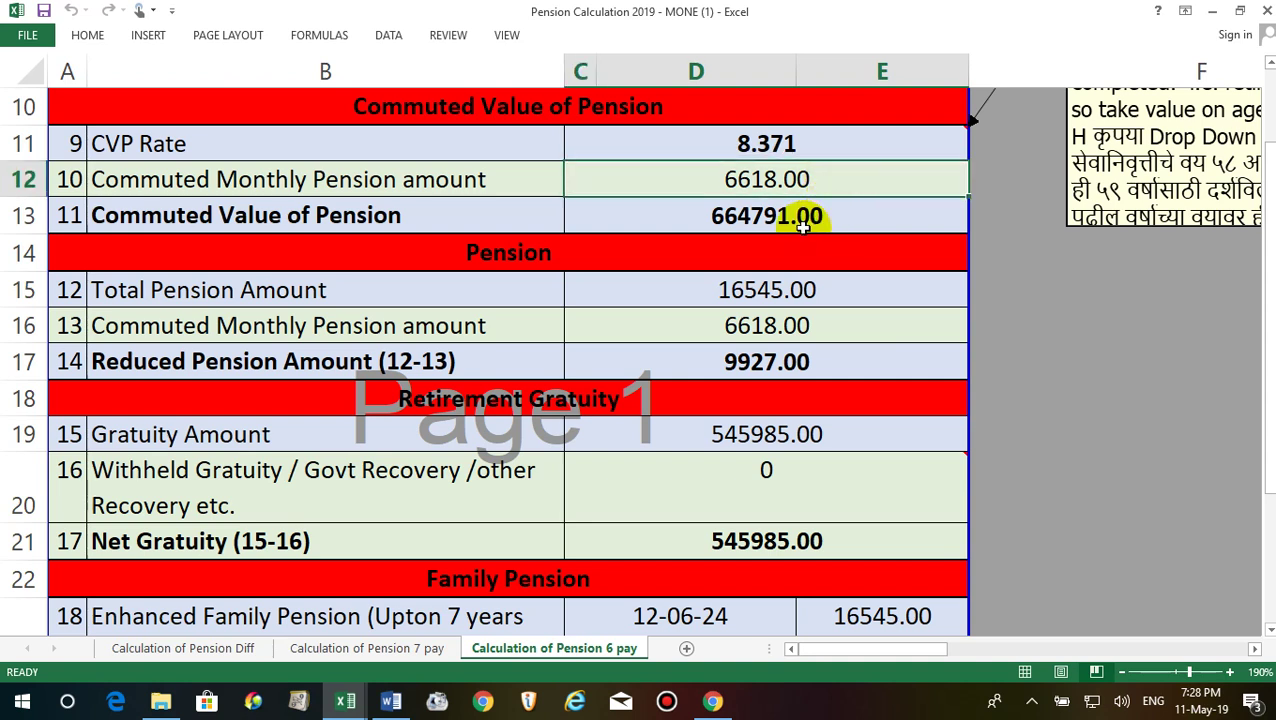
{"action": "left_click", "coordinate": [806, 215]}
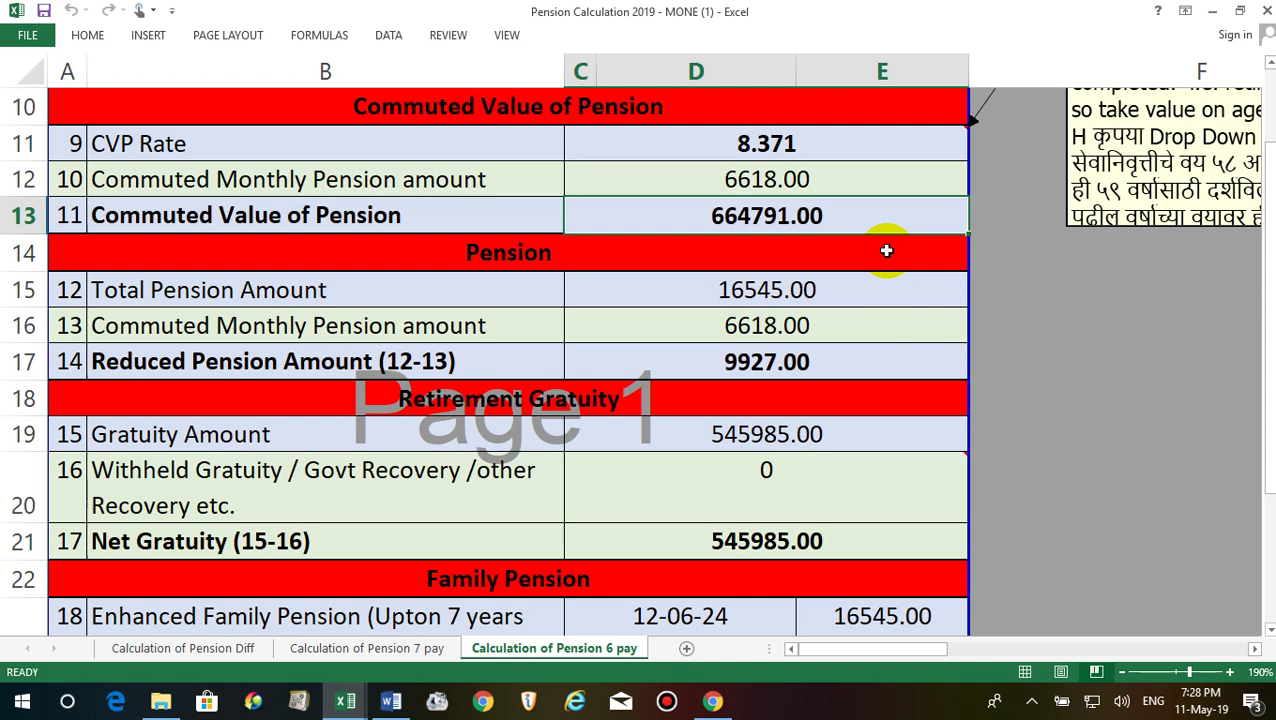
{"action": "left_click", "coordinate": [756, 172]}
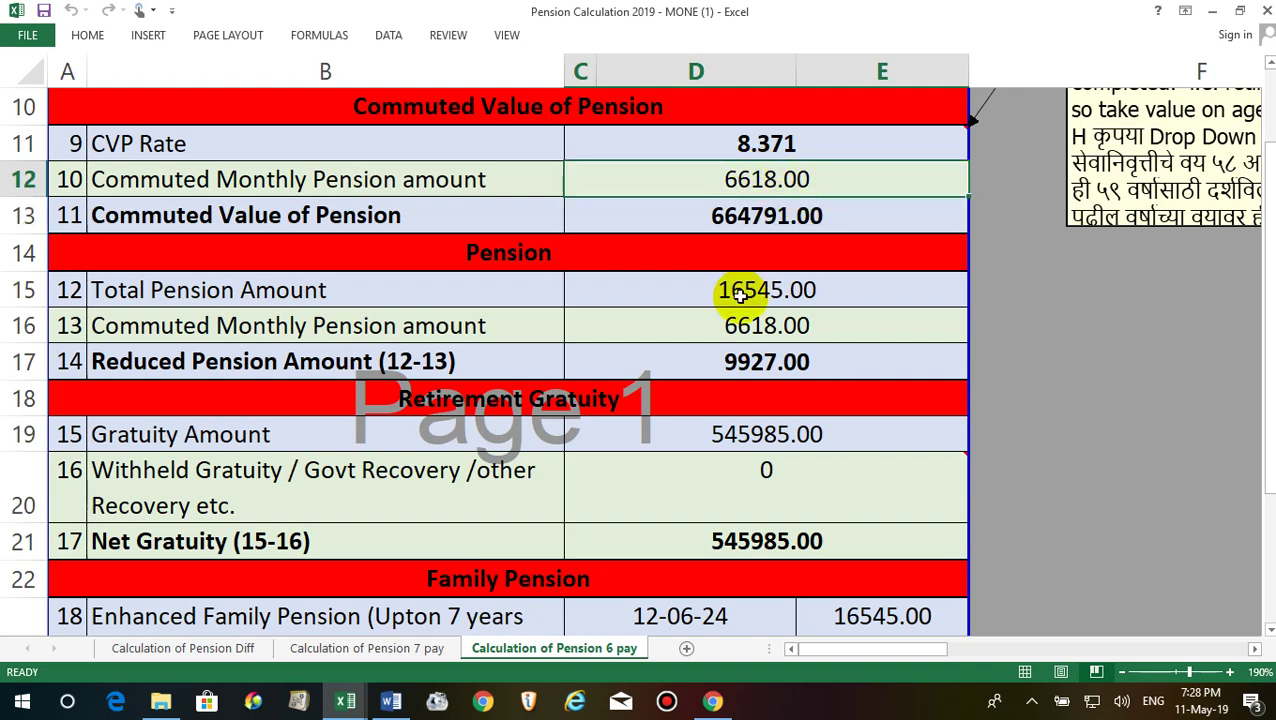
{"action": "scroll", "coordinate": [792, 390], "scroll_direction": "down", "scroll_amount": 2}
{"action": "scroll", "coordinate": [800, 420], "scroll_direction": "down", "scroll_amount": 3}
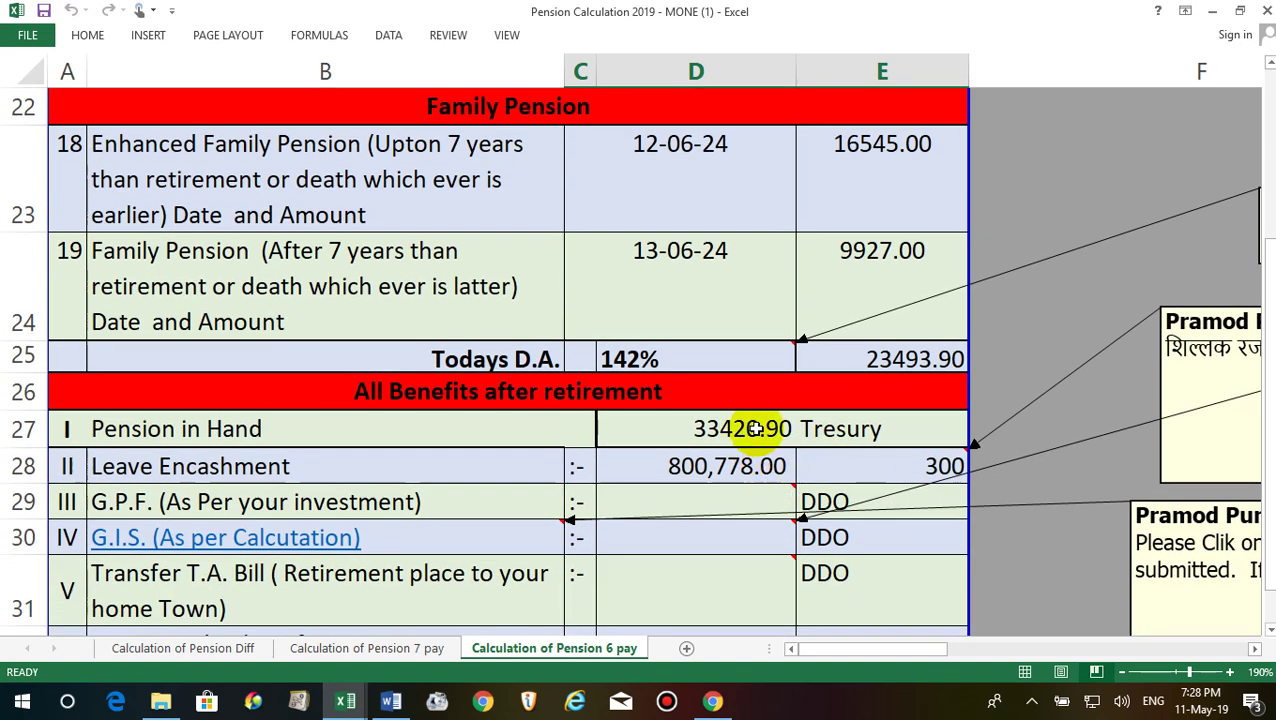
{"action": "mouse_move", "coordinate": [632, 590]}
{"action": "left_click", "coordinate": [603, 608]}
Examine the Commuted Value of Pension and Commuted Monthly Pension amount on the Calculation of Pension 7 pay sheet
{"action": "left_click", "coordinate": [366, 648]}
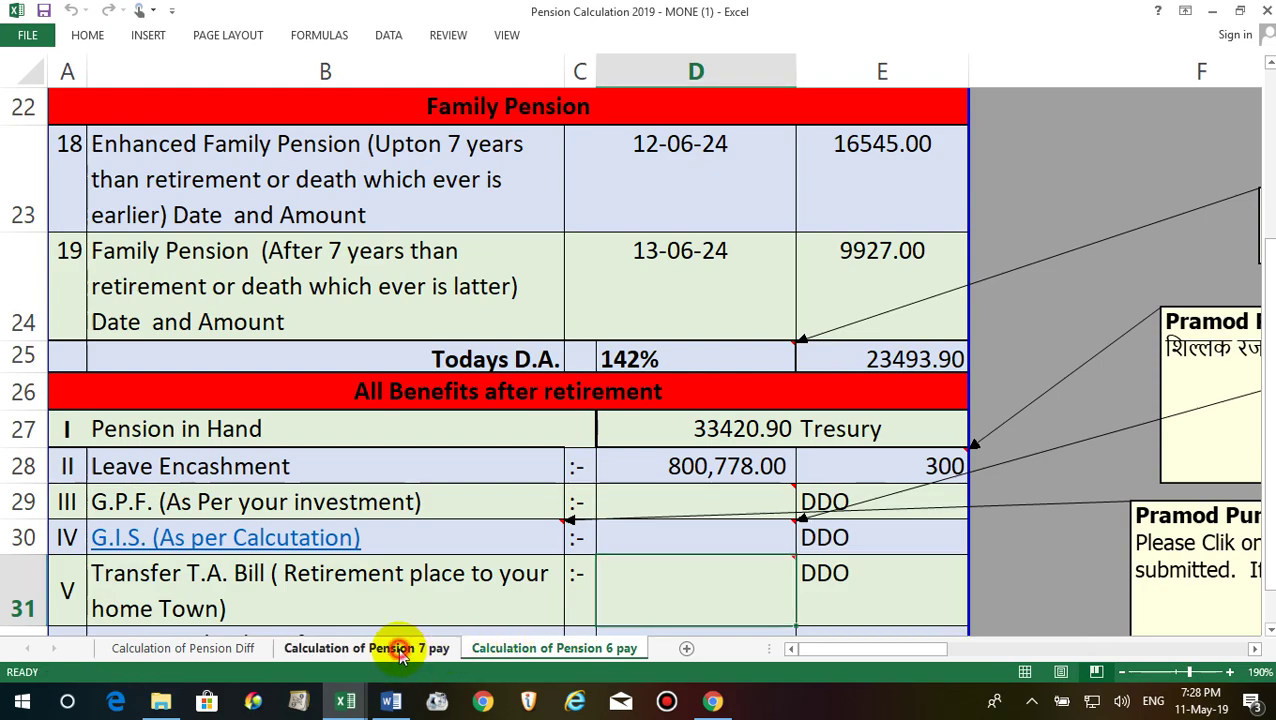
{"action": "scroll", "coordinate": [686, 497], "scroll_direction": "up", "scroll_amount": 6}
{"action": "scroll", "coordinate": [687, 499], "scroll_direction": "up", "scroll_amount": 2}
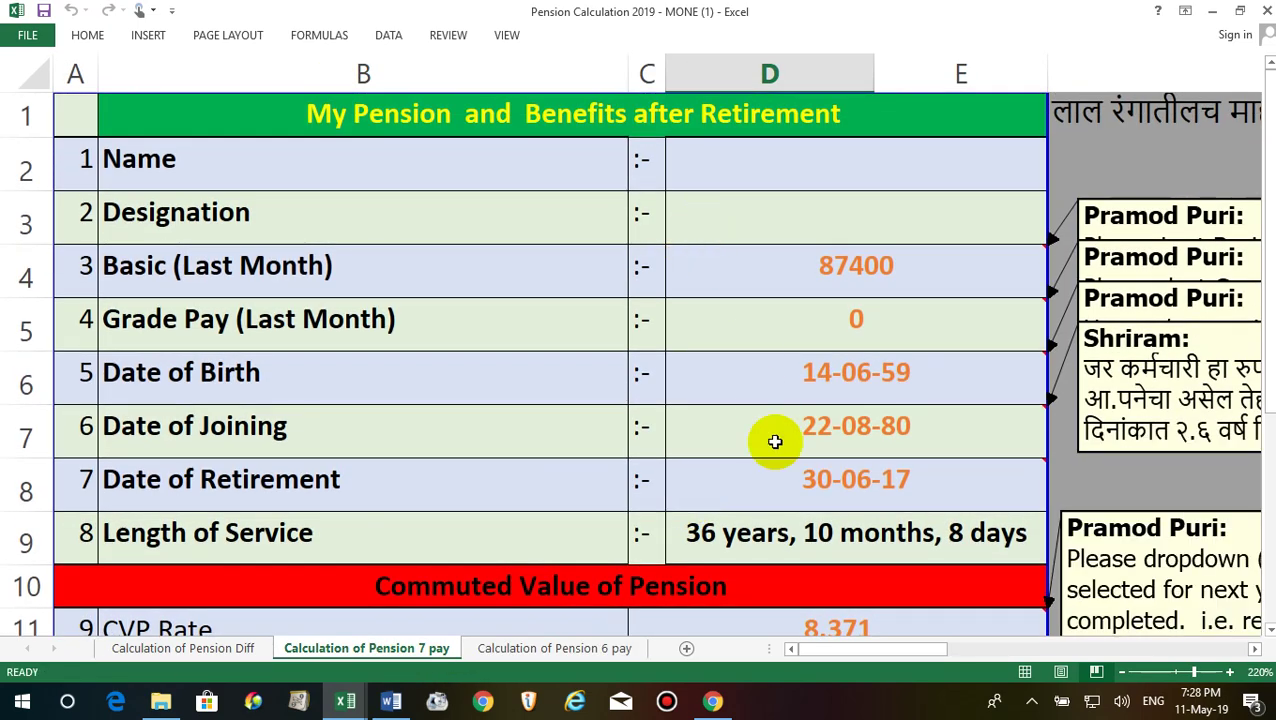
{"action": "scroll", "coordinate": [772, 441], "scroll_direction": "down", "scroll_amount": 2}
{"action": "scroll", "coordinate": [772, 441], "scroll_direction": "down", "scroll_amount": 1}
{"action": "scroll", "coordinate": [772, 441], "scroll_direction": "up", "scroll_amount": 1}
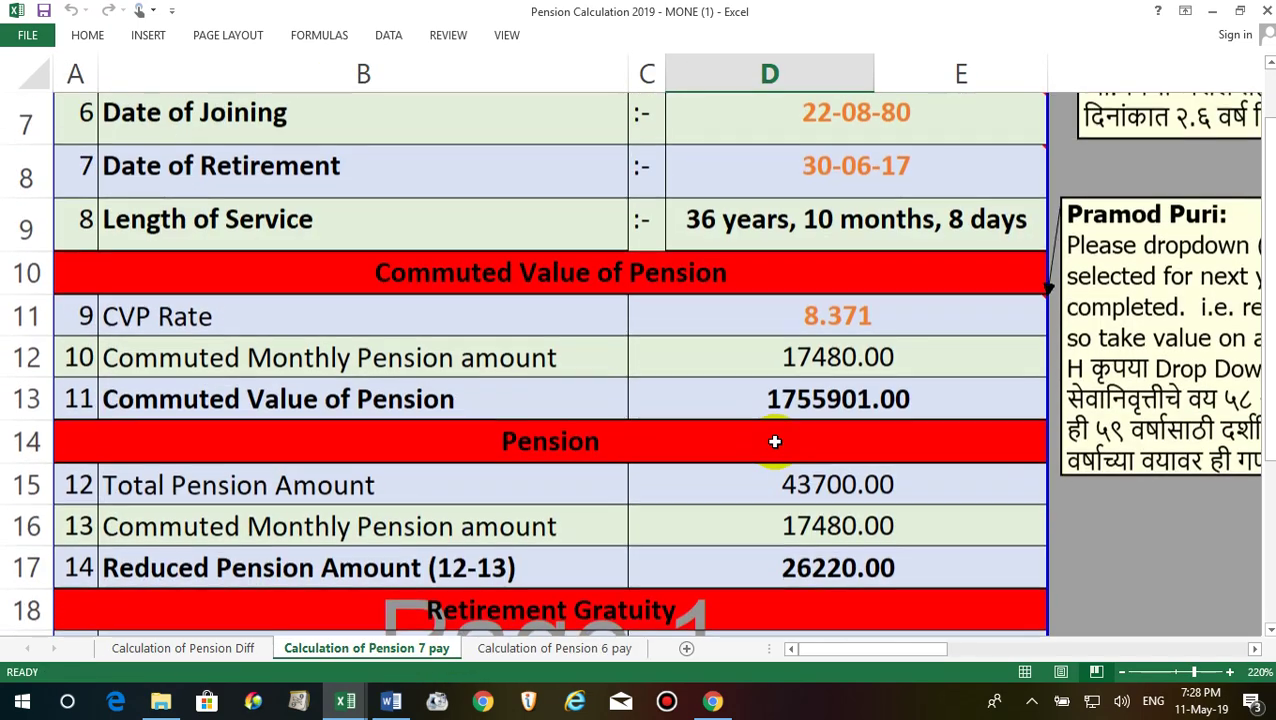
{"action": "left_click", "coordinate": [906, 417]}
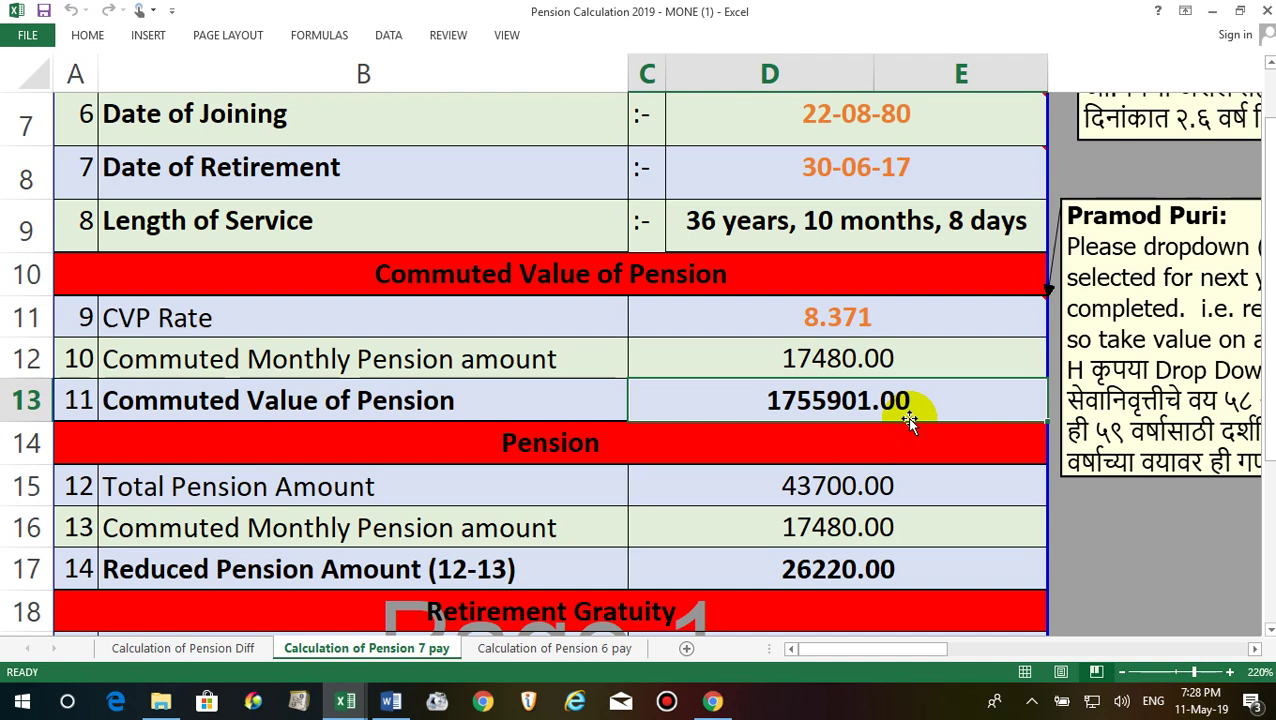
{"action": "left_click", "coordinate": [919, 357]}
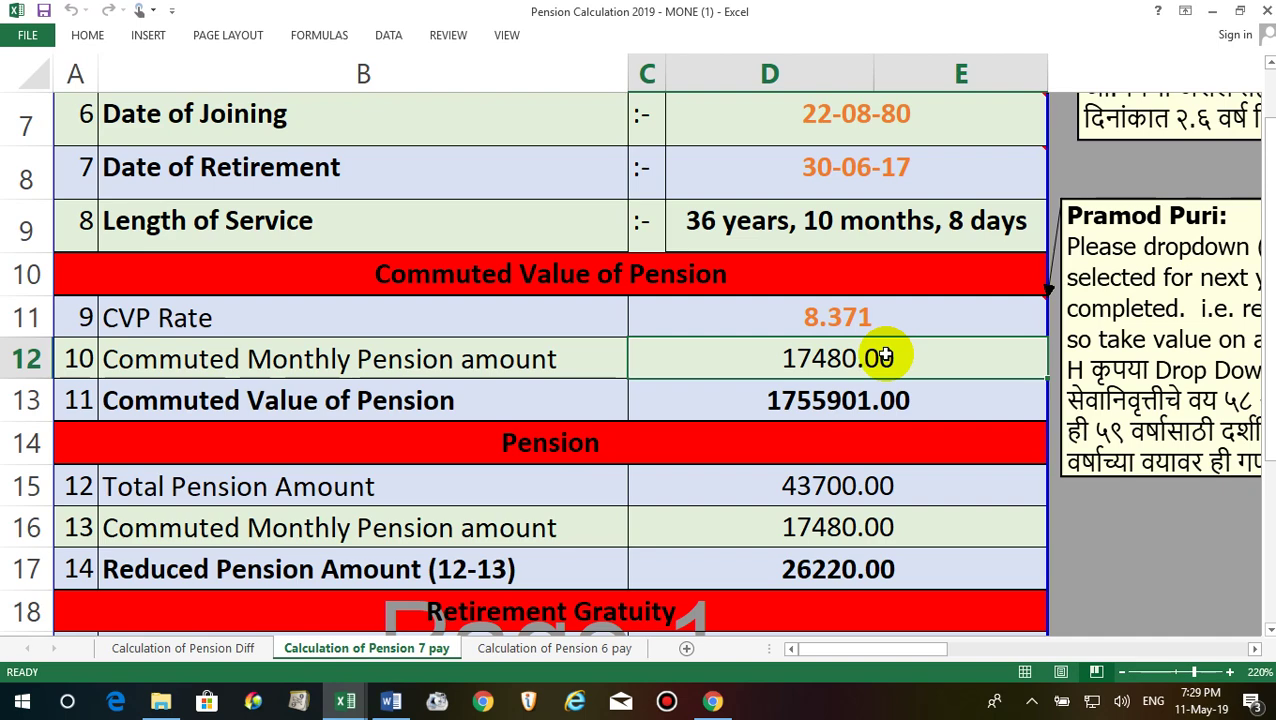
Check the Commuted Monthly Pension amount and Pension in Hand on the Calculation of Pension 6 pay sheet
{"action": "left_click", "coordinate": [520, 648]}
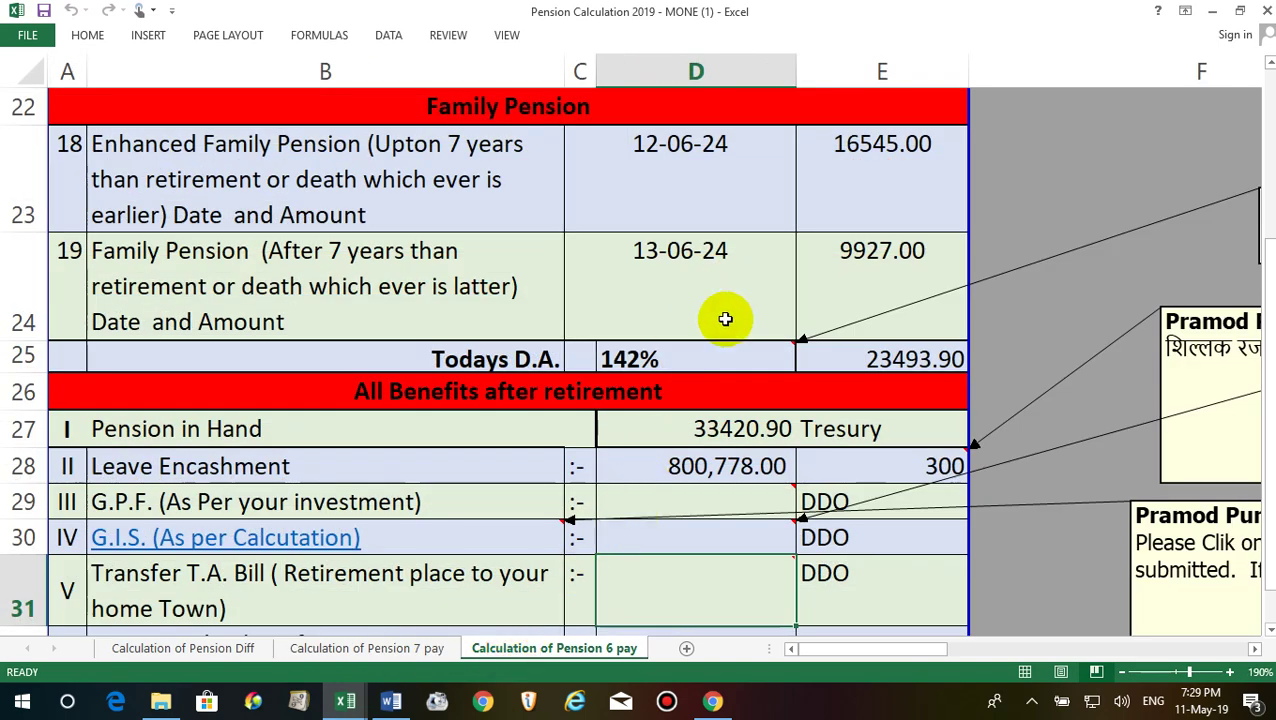
{"action": "scroll", "coordinate": [736, 496], "scroll_direction": "up", "scroll_amount": 5}
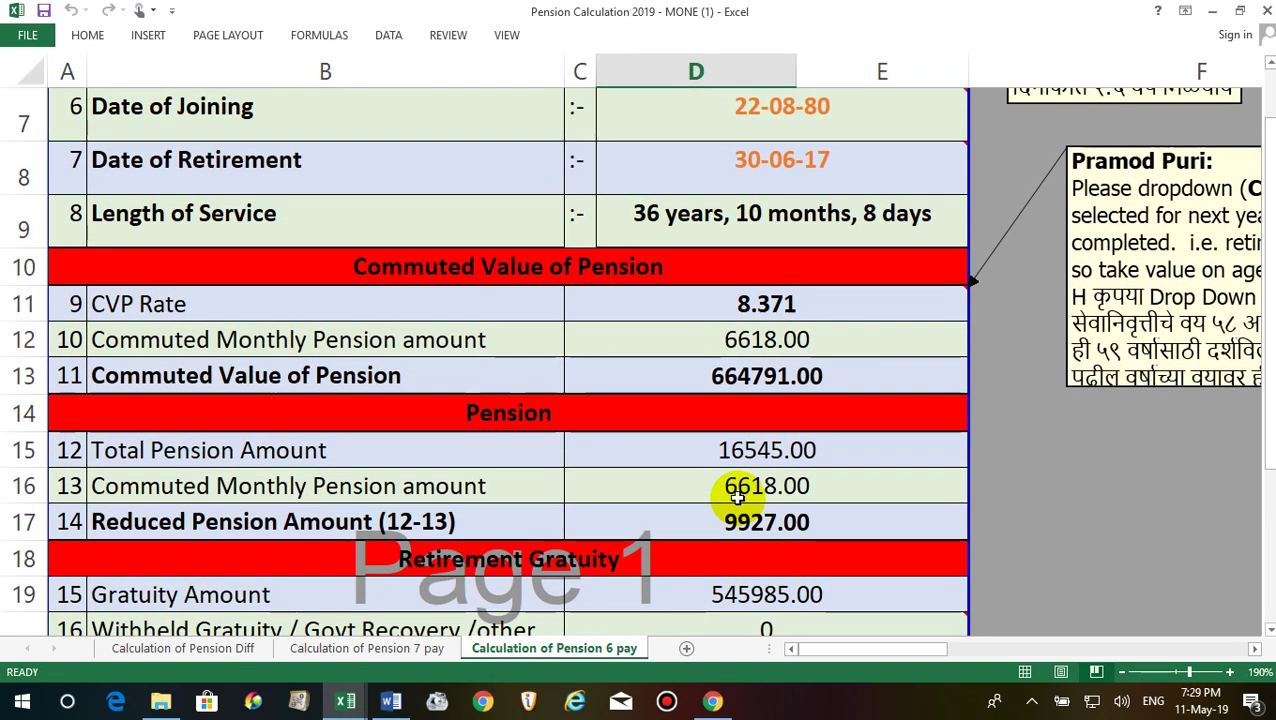
{"action": "left_click", "coordinate": [778, 338]}
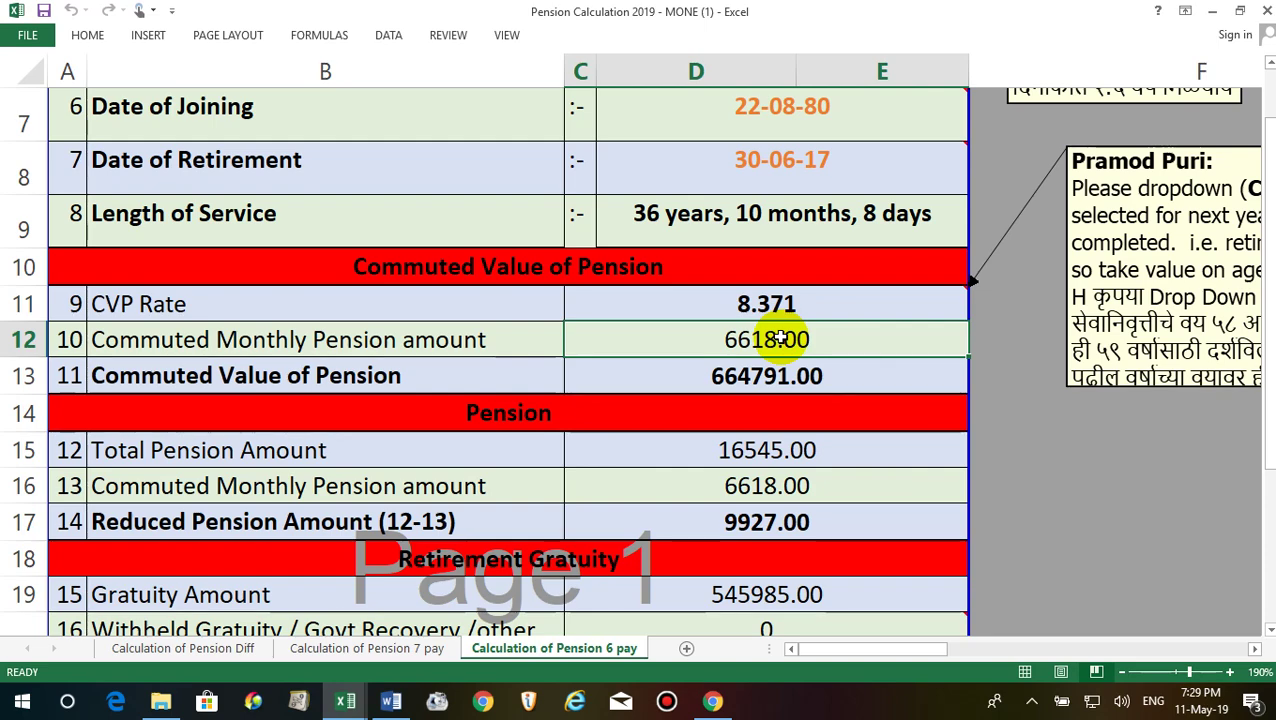
{"action": "scroll", "coordinate": [655, 486], "scroll_direction": "down", "scroll_amount": 5}
{"action": "left_click", "coordinate": [748, 428]}
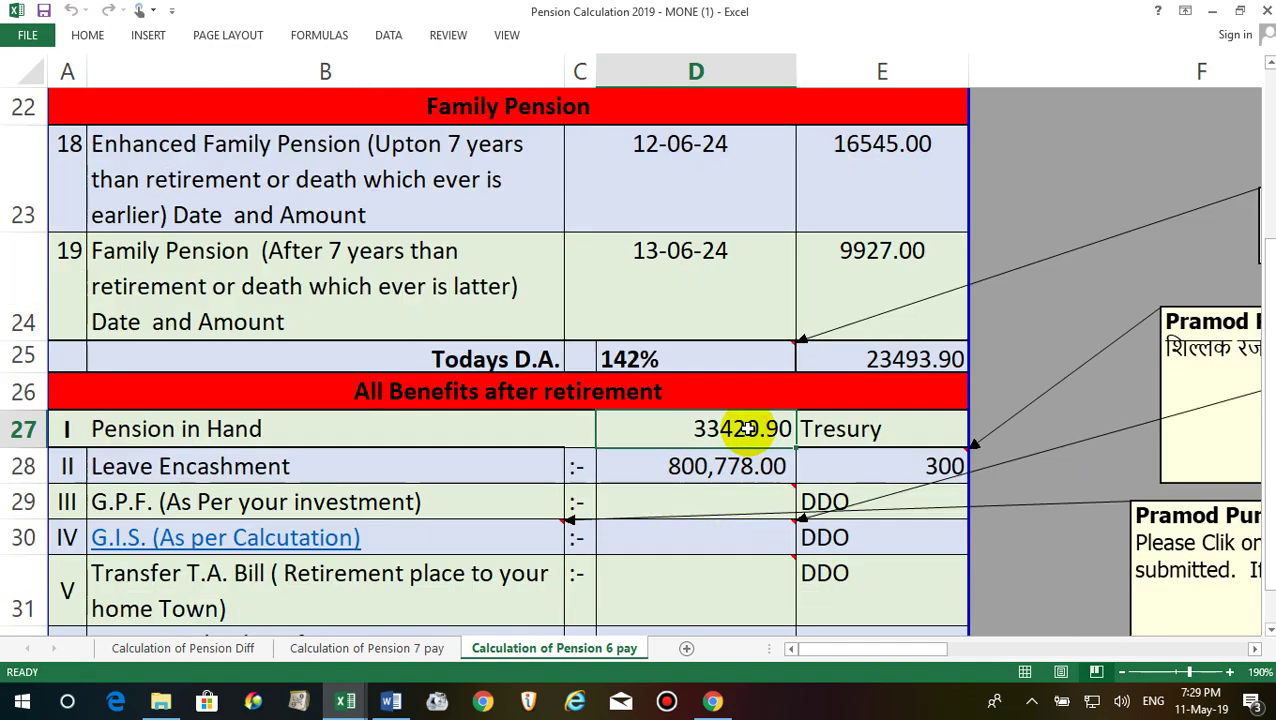
Locate the Pension in Hand amount on the Calculation of Pension 7 pay sheet for comparison
{"action": "left_click", "coordinate": [430, 648]}
{"action": "scroll", "coordinate": [806, 490], "scroll_direction": "up", "scroll_amount": 2, "text": "ctrl"}
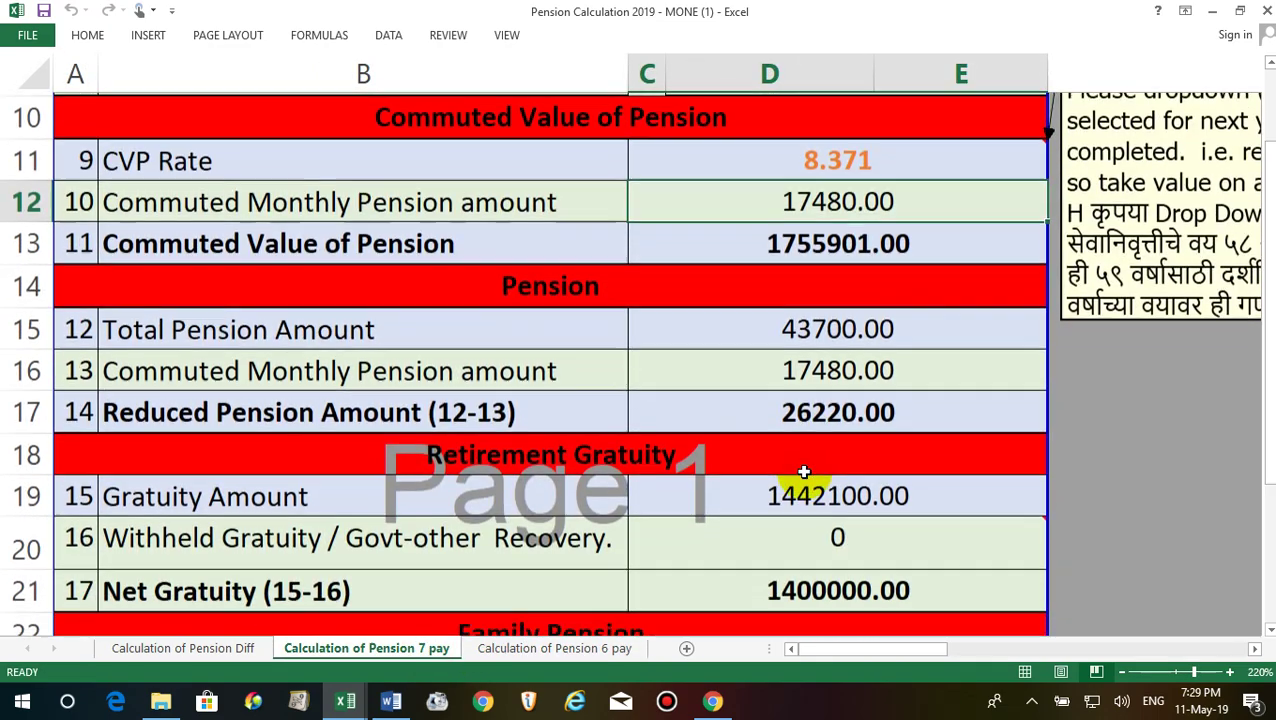
{"action": "scroll", "coordinate": [804, 471], "scroll_direction": "down", "scroll_amount": 4}
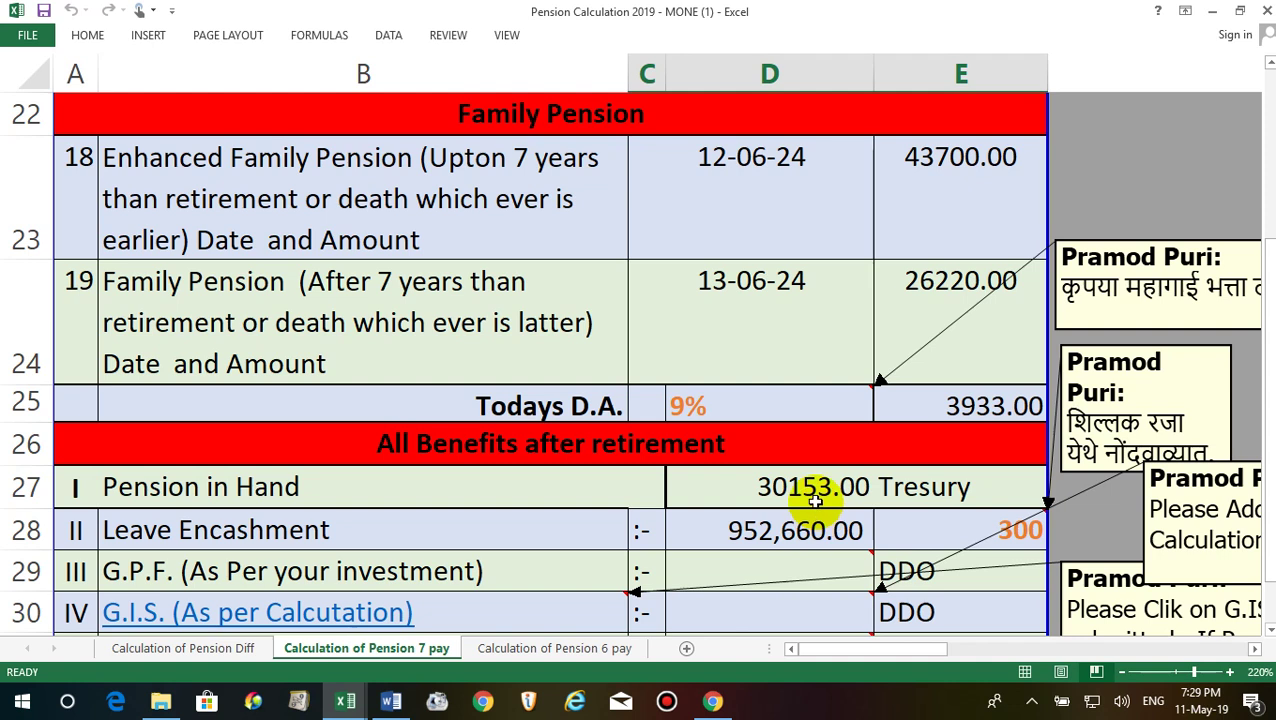
{"action": "left_click", "coordinate": [817, 501]}
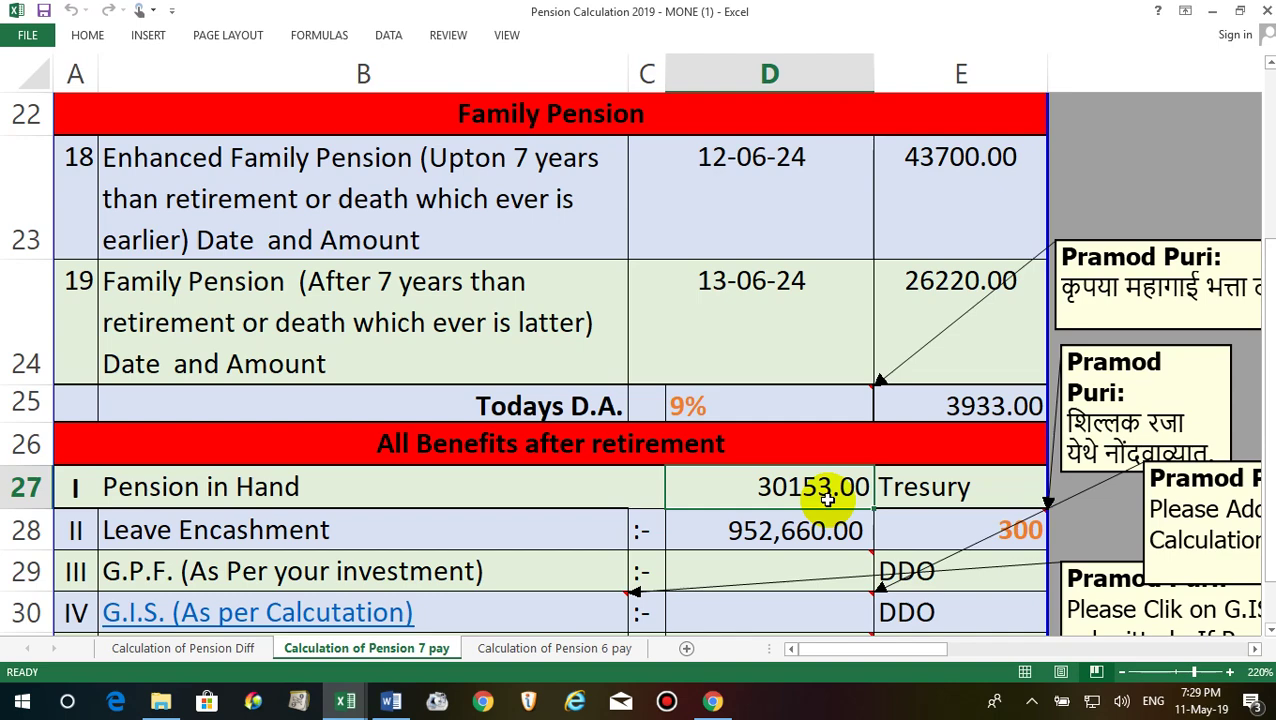
Compare the Commuted Value of Pension with the Commuted Monthly Pension amount on the 7 pay sheet
{"action": "scroll", "coordinate": [827, 497], "scroll_direction": "up", "scroll_amount": 5}
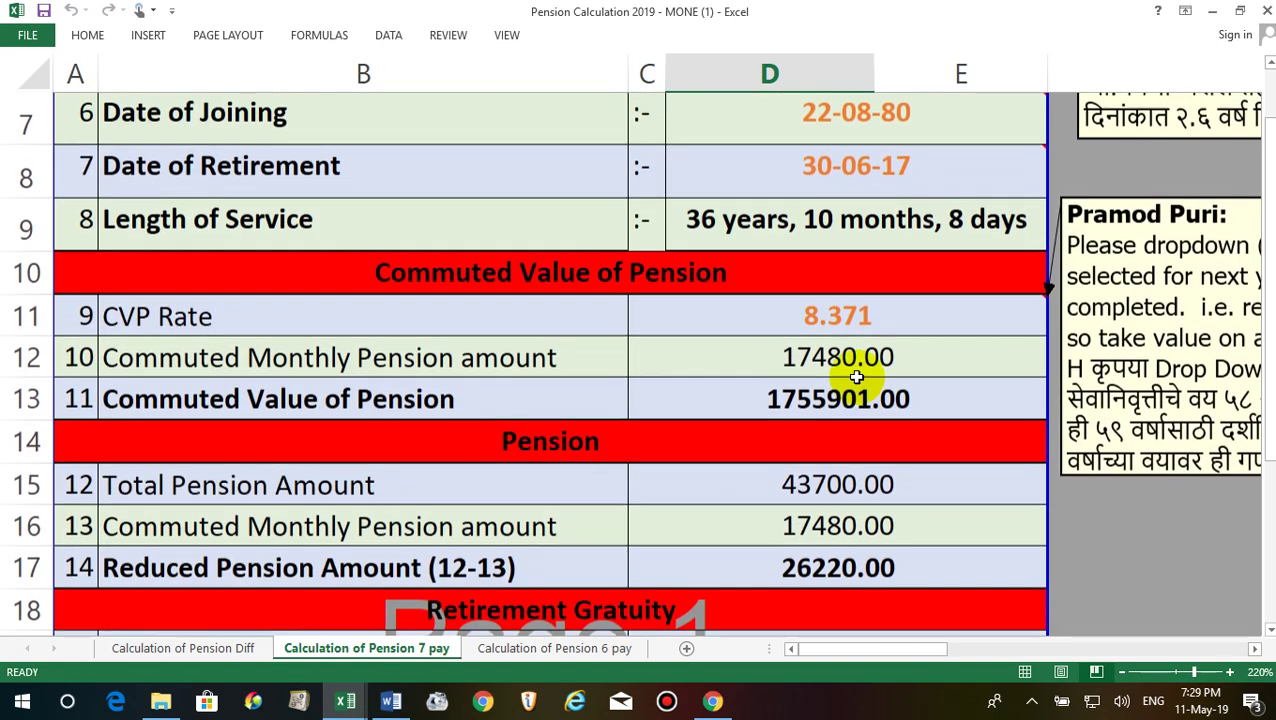
{"action": "left_click", "coordinate": [828, 398]}
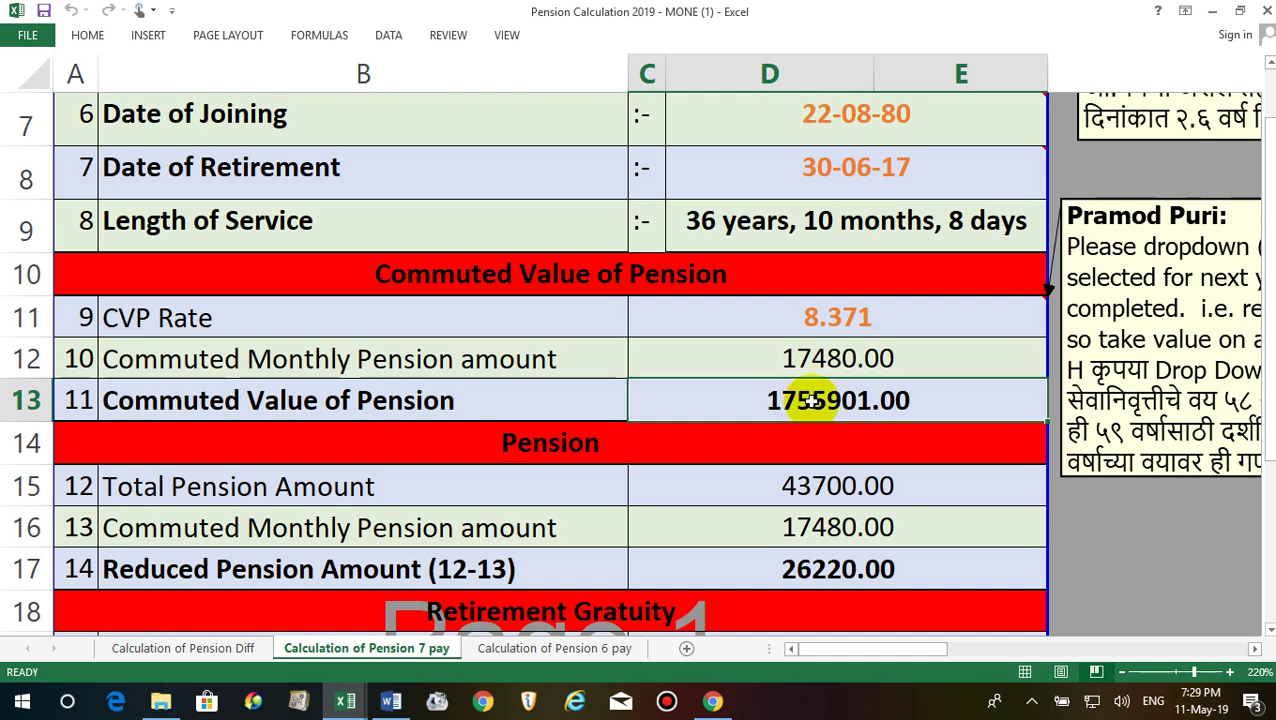
{"action": "left_click", "coordinate": [832, 358]}
{"action": "left_click", "coordinate": [826, 398]}
{"action": "left_click", "coordinate": [835, 340]}
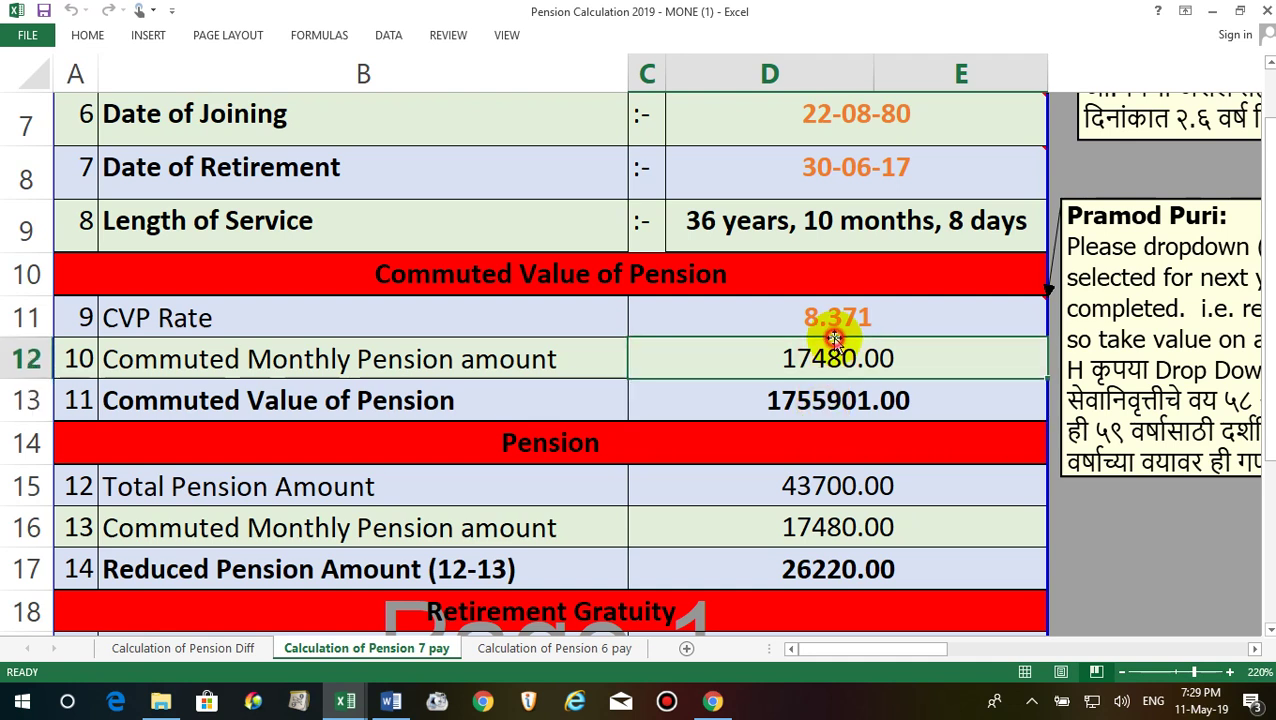
{"action": "left_click", "coordinate": [827, 398]}
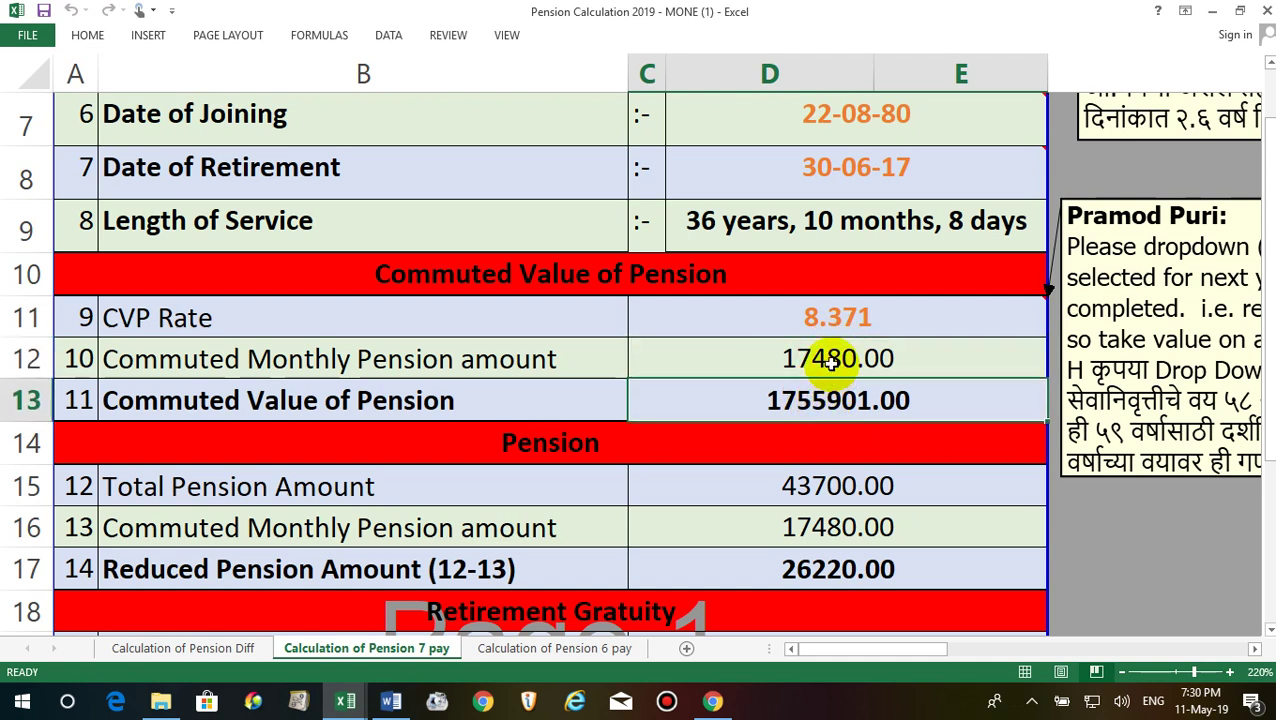
{"action": "left_click", "coordinate": [831, 362]}
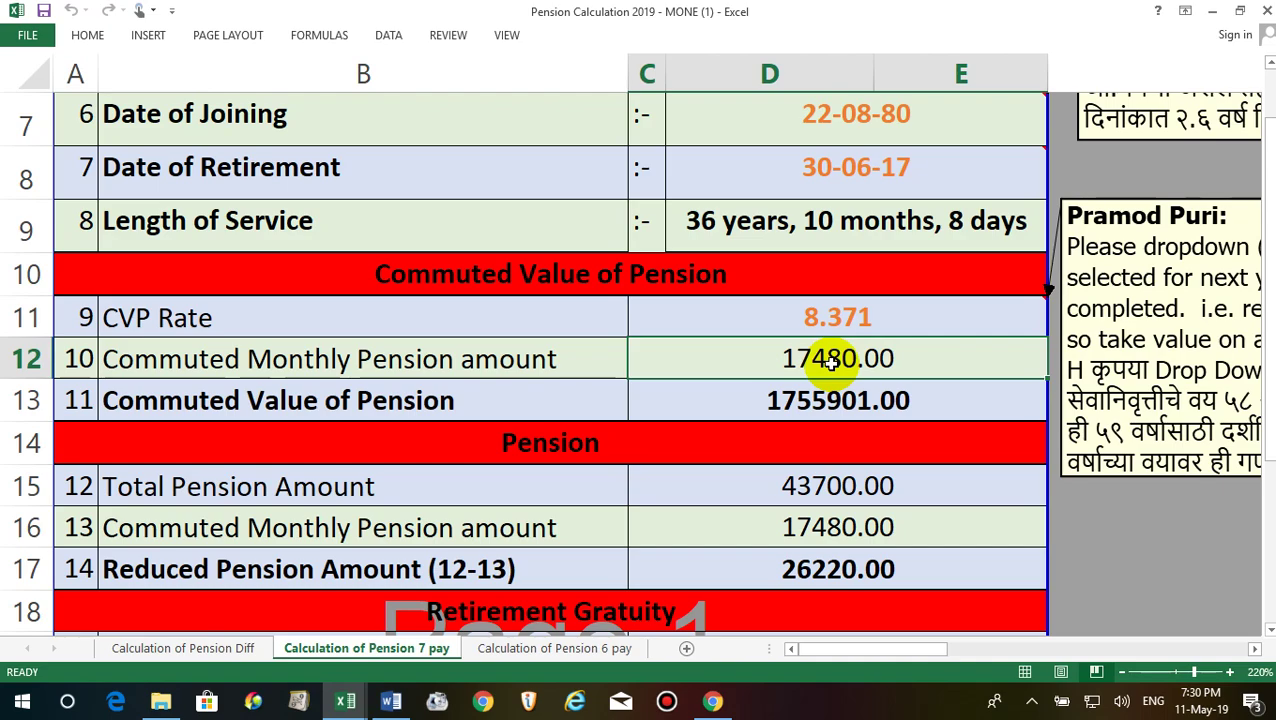
Review the All Benefits after retirement section, including Leave Encashment and Pension in Hand
{"action": "scroll", "coordinate": [831, 362], "scroll_direction": "down", "scroll_amount": 6}
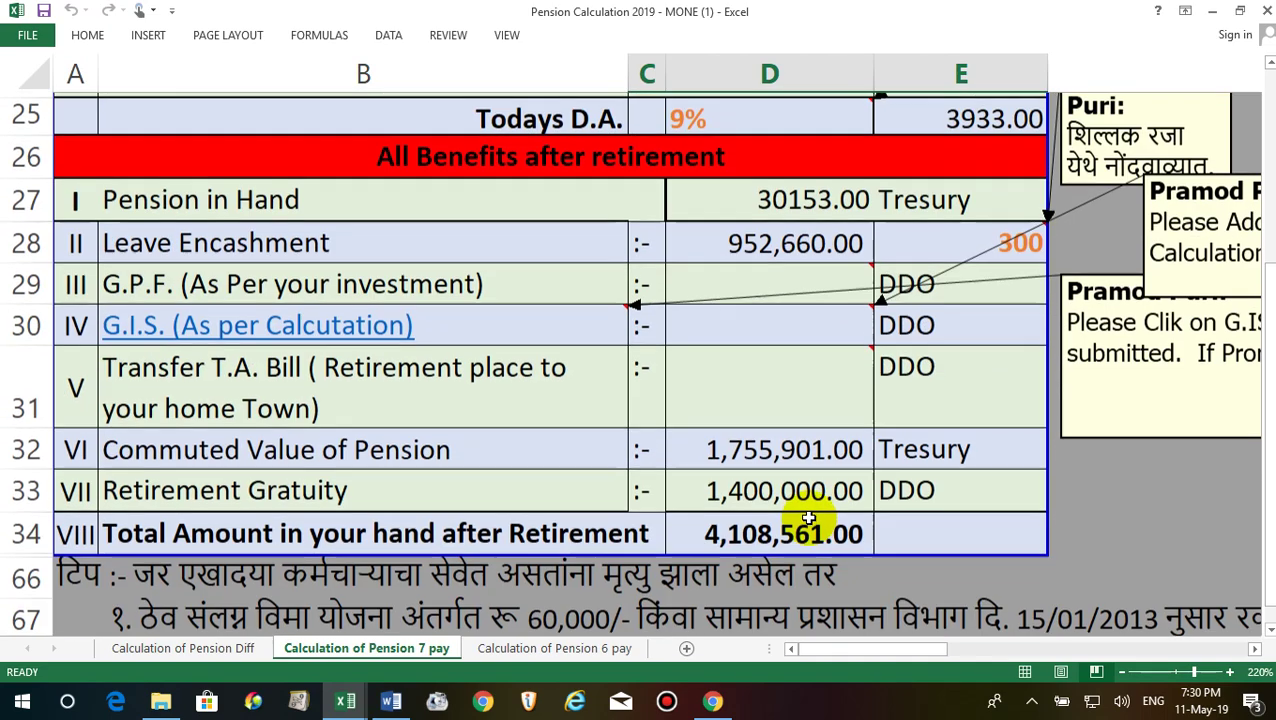
{"action": "scroll", "coordinate": [810, 510], "scroll_direction": "up", "scroll_amount": 1}
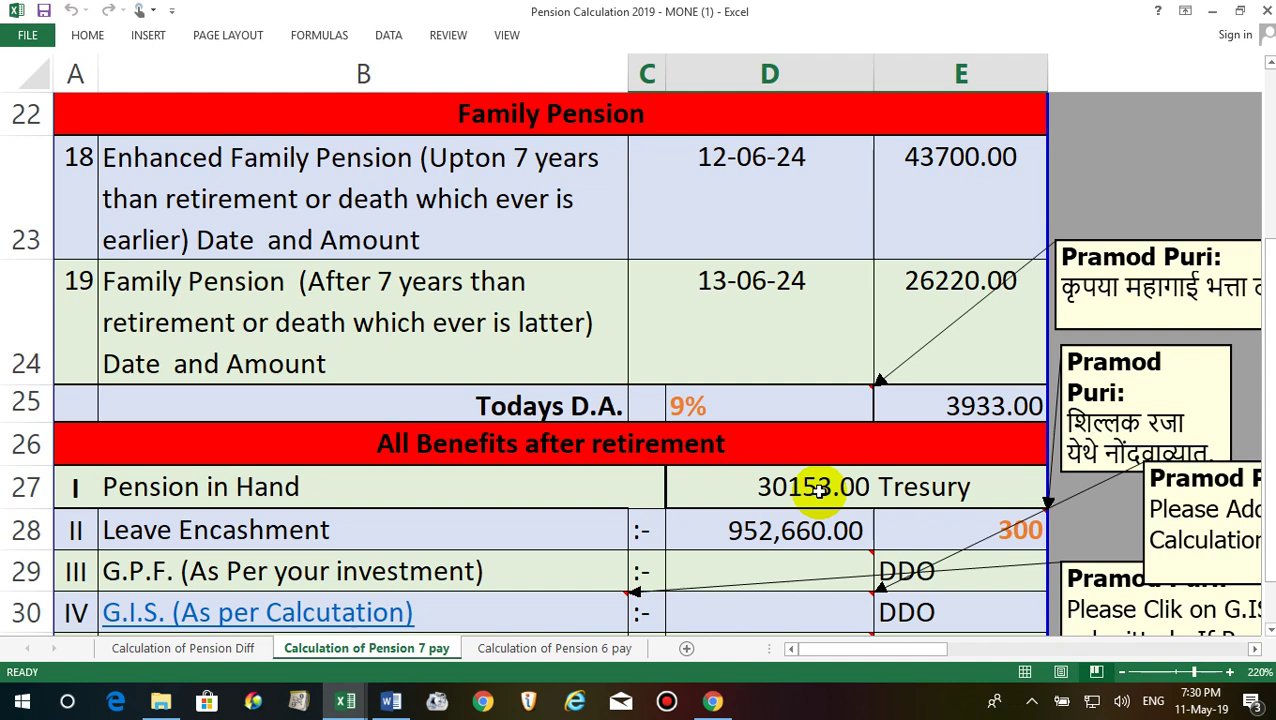
{"action": "left_click", "coordinate": [806, 538]}
{"action": "left_click", "coordinate": [806, 490]}
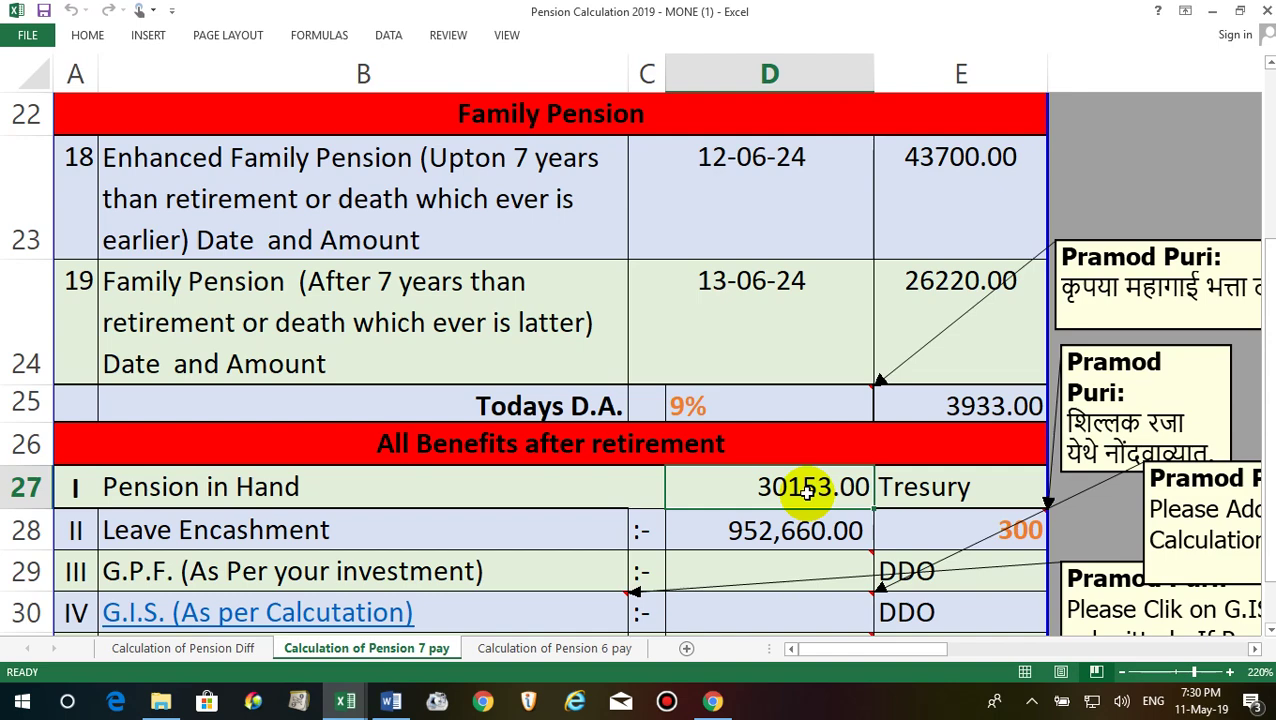
Recheck the Commuted Value of Pension and the monthly commuted amount in rows 13 and 12
{"action": "scroll", "coordinate": [807, 492], "scroll_direction": "up", "scroll_amount": 2}
{"action": "scroll", "coordinate": [806, 492], "scroll_direction": "up", "scroll_amount": 1}
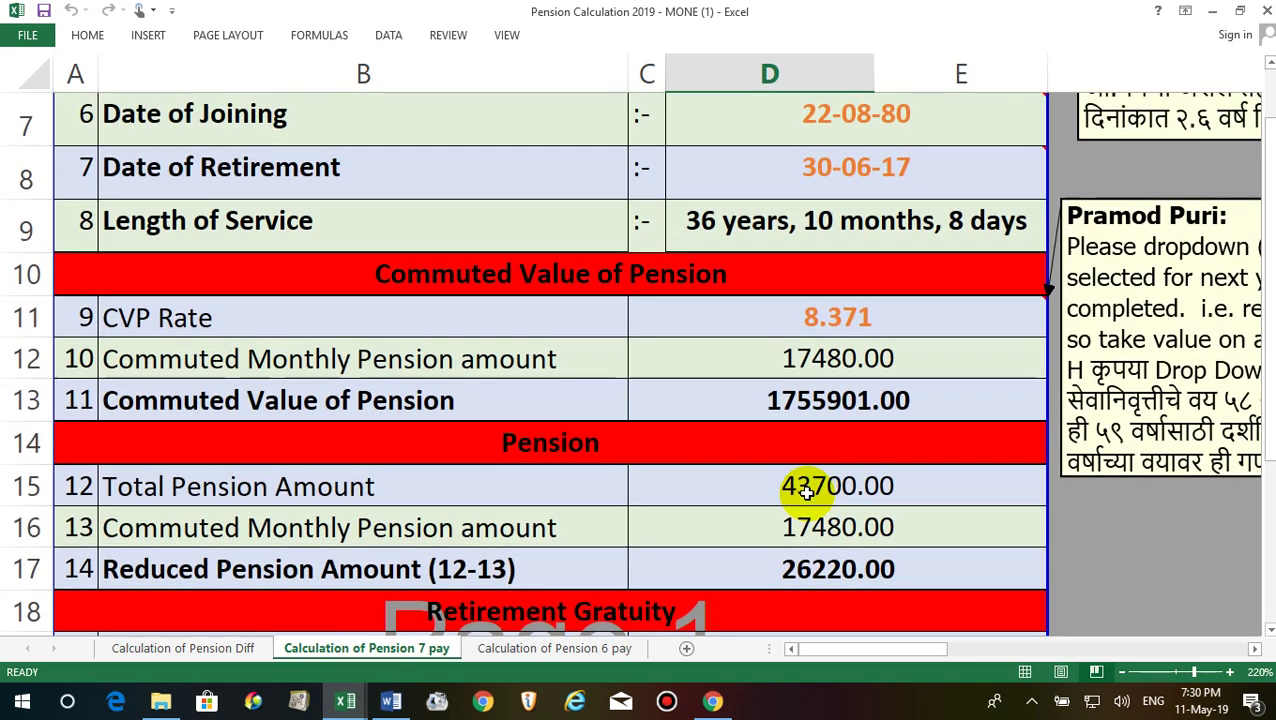
{"action": "left_click", "coordinate": [848, 400]}
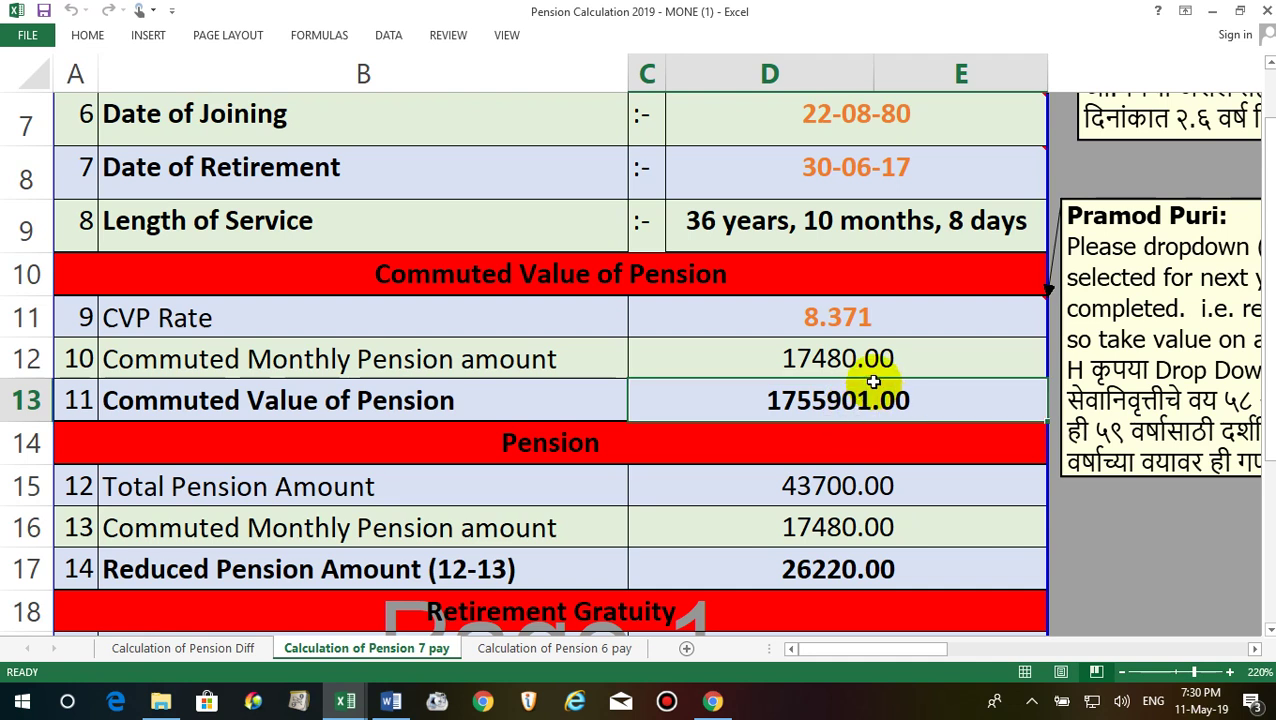
{"action": "left_click", "coordinate": [872, 360]}
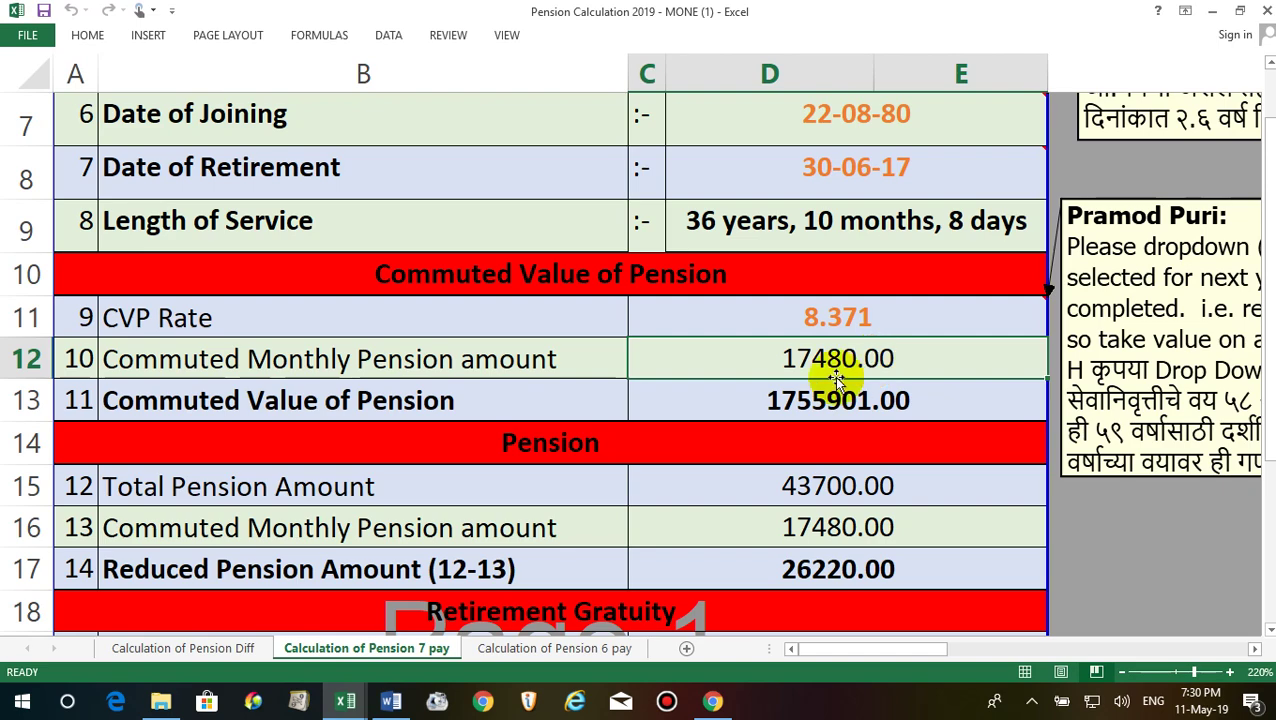
Inspect the Leave Encashment amount in D28 and the Pension in Hand amount in D27
{"action": "scroll", "coordinate": [776, 476], "scroll_direction": "down", "scroll_amount": 5}
{"action": "scroll", "coordinate": [778, 480], "scroll_direction": "down", "scroll_amount": 1}
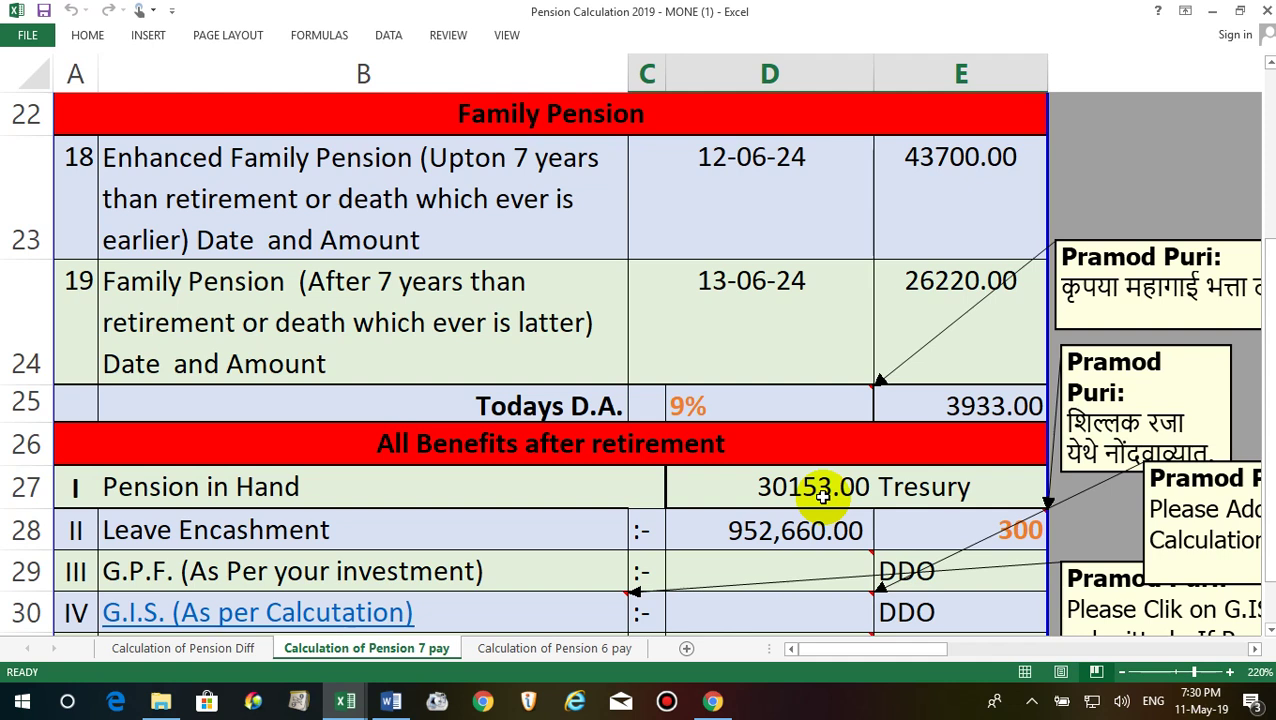
{"action": "left_click", "coordinate": [769, 534]}
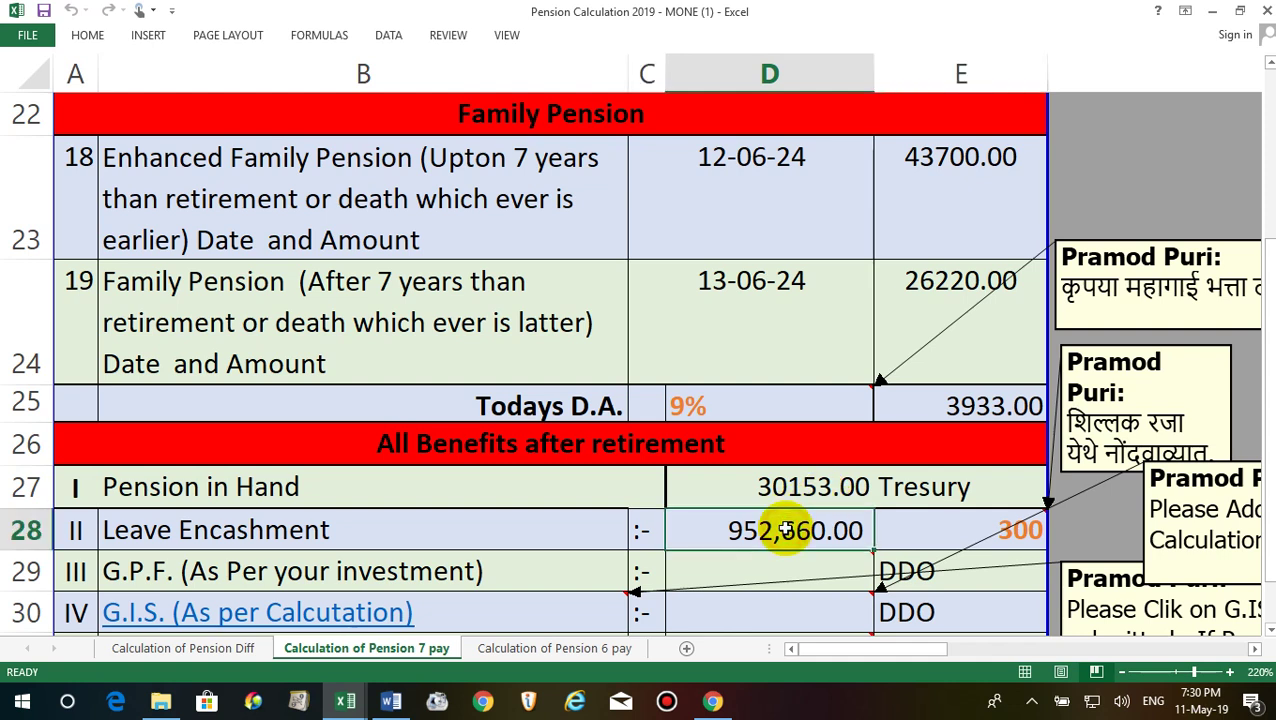
{"action": "left_click", "coordinate": [818, 503]}
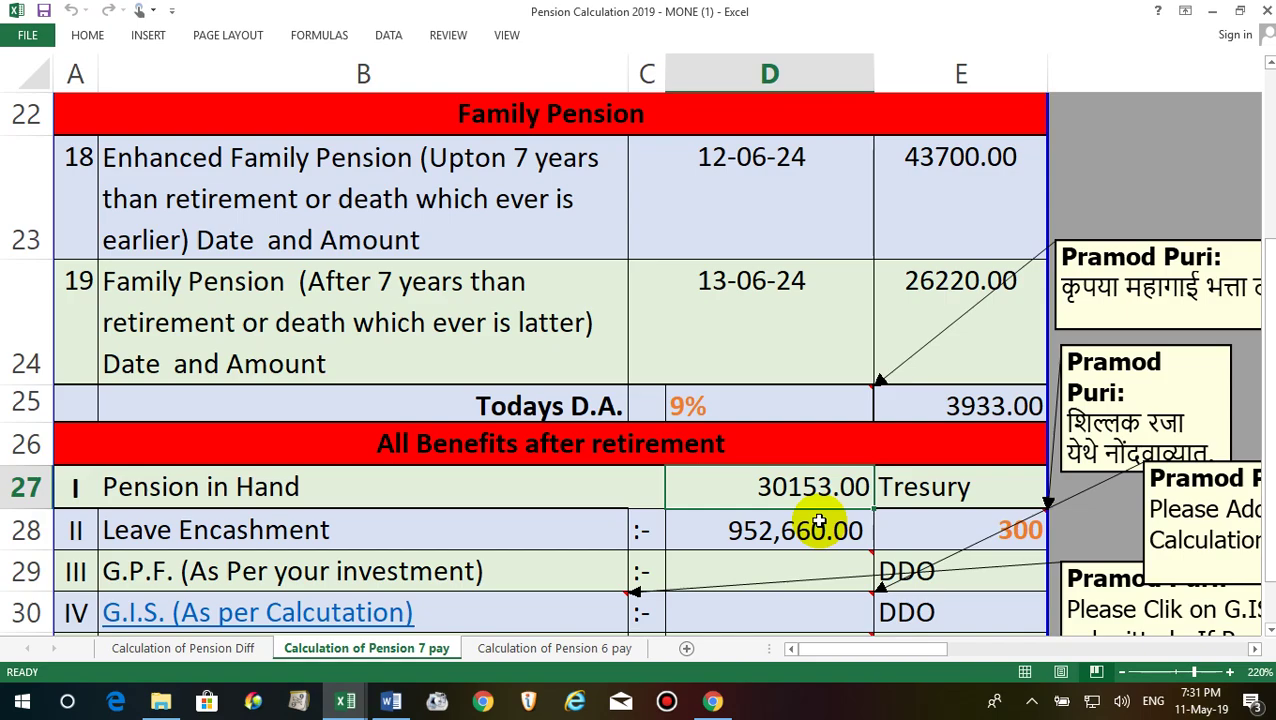
Check the Commuted Value of Pension in row 13 against the Commuted Monthly Pension amount in row 12 on the 7 pay sheet
{"action": "scroll", "coordinate": [818, 521], "scroll_direction": "up", "scroll_amount": 5}
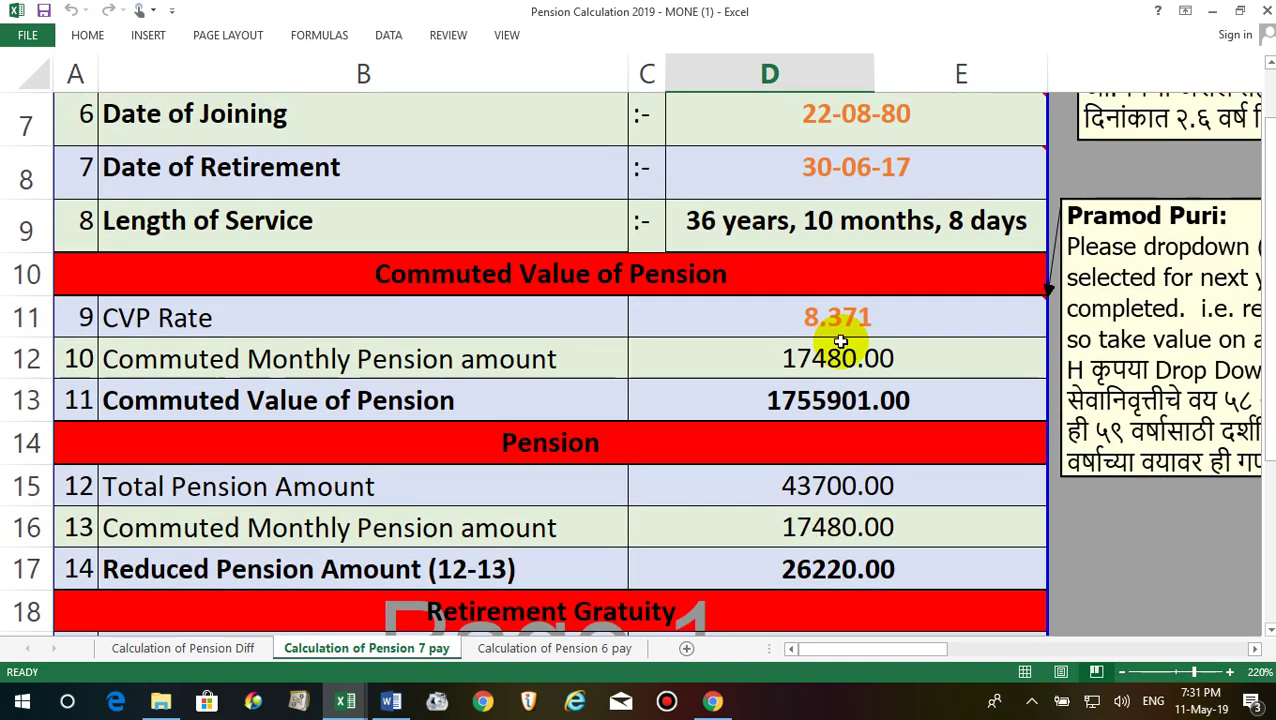
{"action": "left_click", "coordinate": [836, 402]}
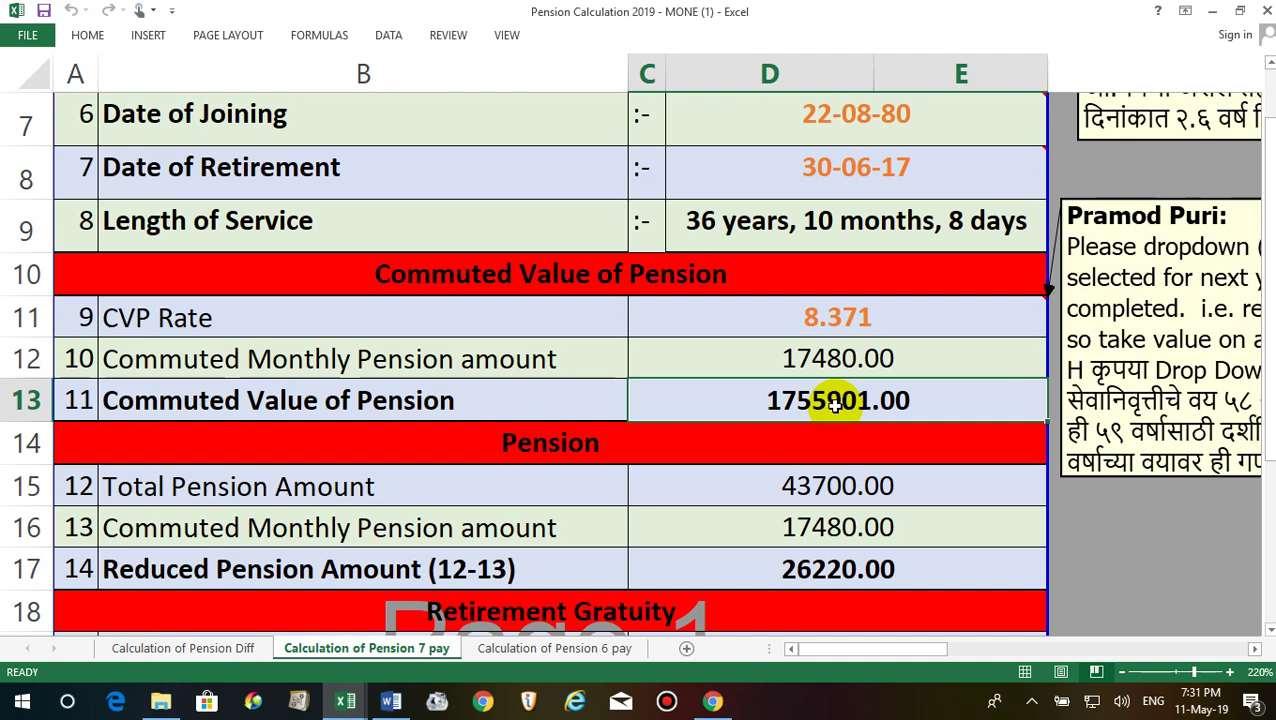
{"action": "left_click", "coordinate": [826, 358]}
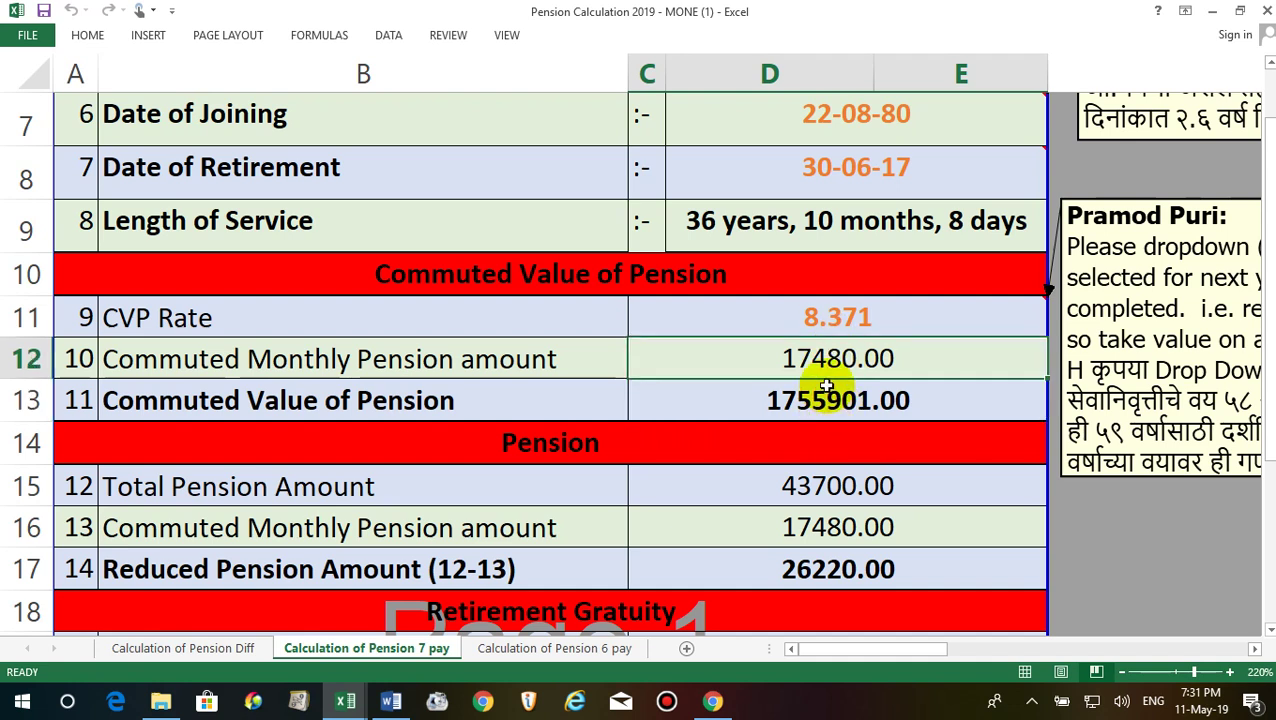
{"action": "left_click", "coordinate": [822, 401]}
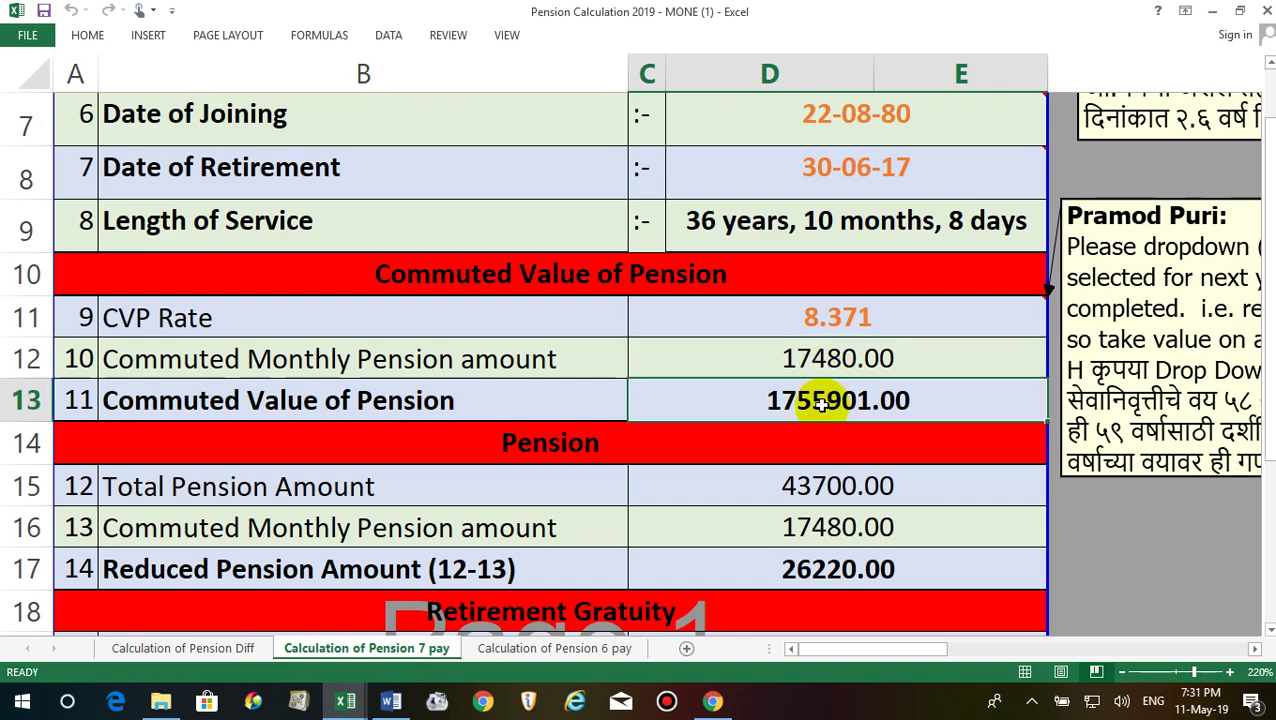
Examine the Pension in Hand amount in D27 among the All Benefits after retirement entries
{"action": "scroll", "coordinate": [822, 401], "scroll_direction": "down", "scroll_amount": 6}
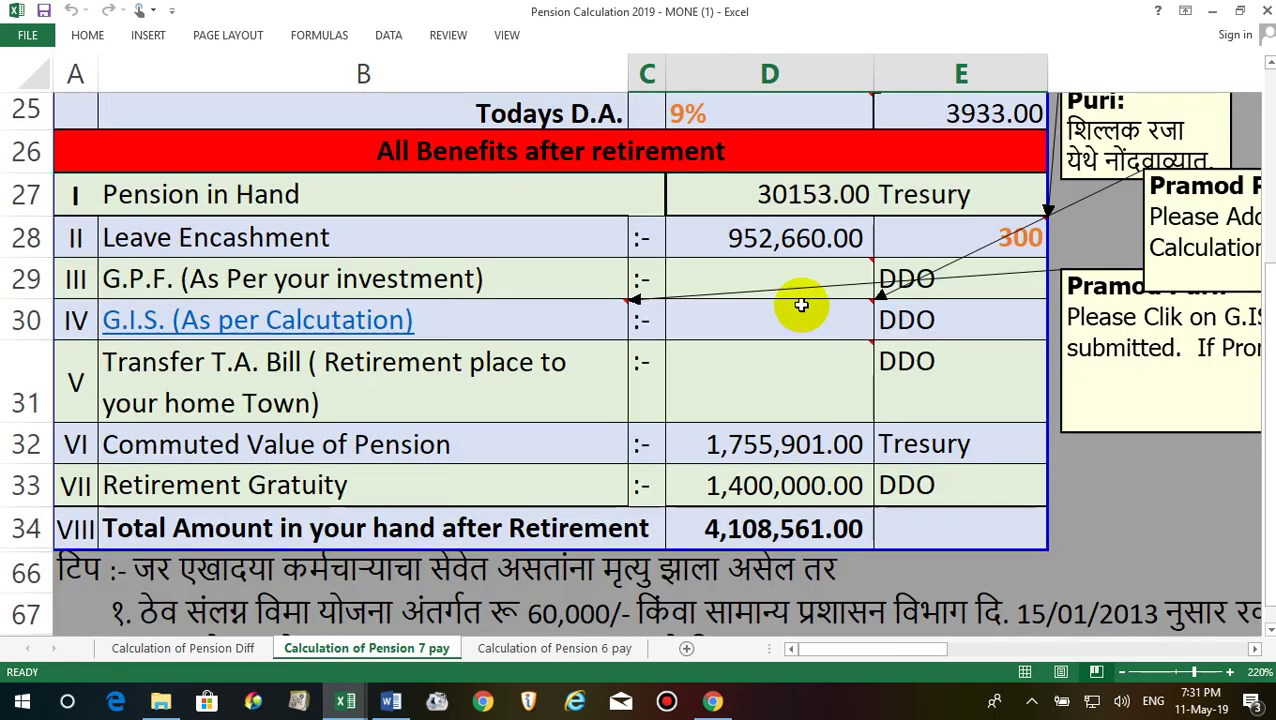
{"action": "left_click", "coordinate": [795, 196]}
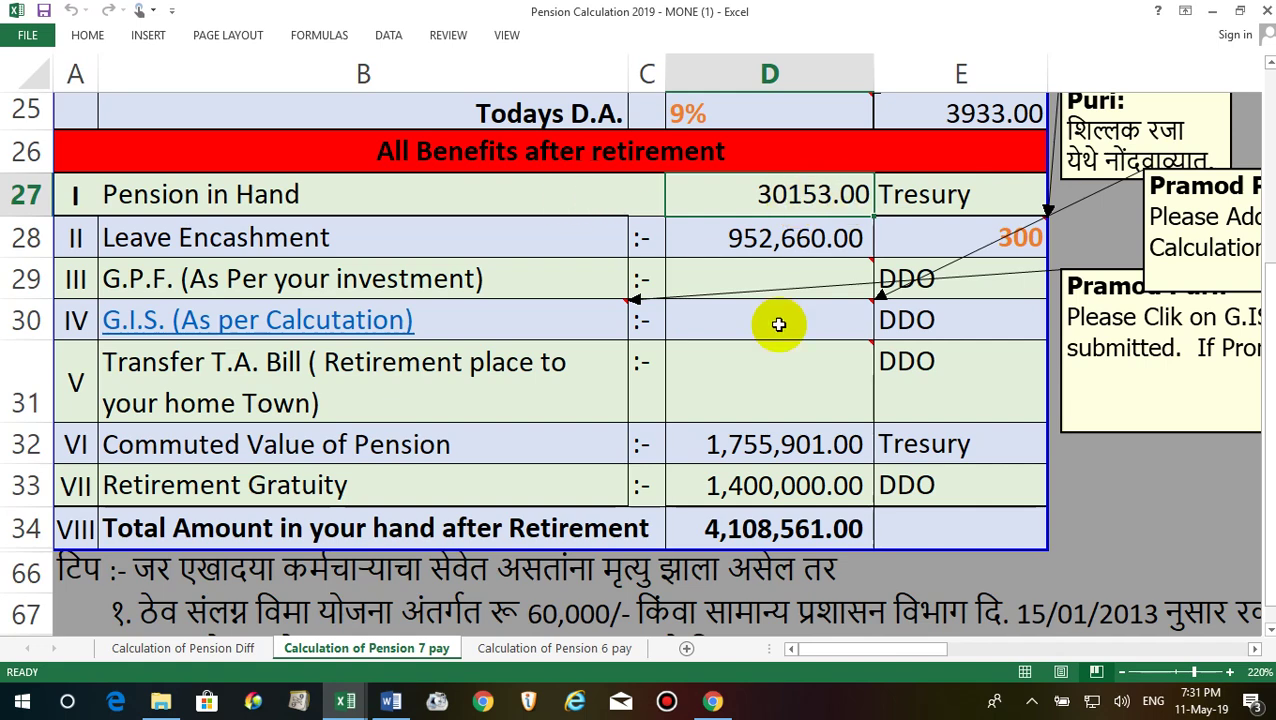
{"action": "left_click", "coordinate": [806, 406]}
Revisit the Commuted Monthly Pension amount and the Commuted Value of Pension in the 7 pay sheet's commutation section
{"action": "scroll", "coordinate": [802, 408], "scroll_direction": "up", "scroll_amount": 4}
{"action": "scroll", "coordinate": [802, 408], "scroll_direction": "up", "scroll_amount": 2}
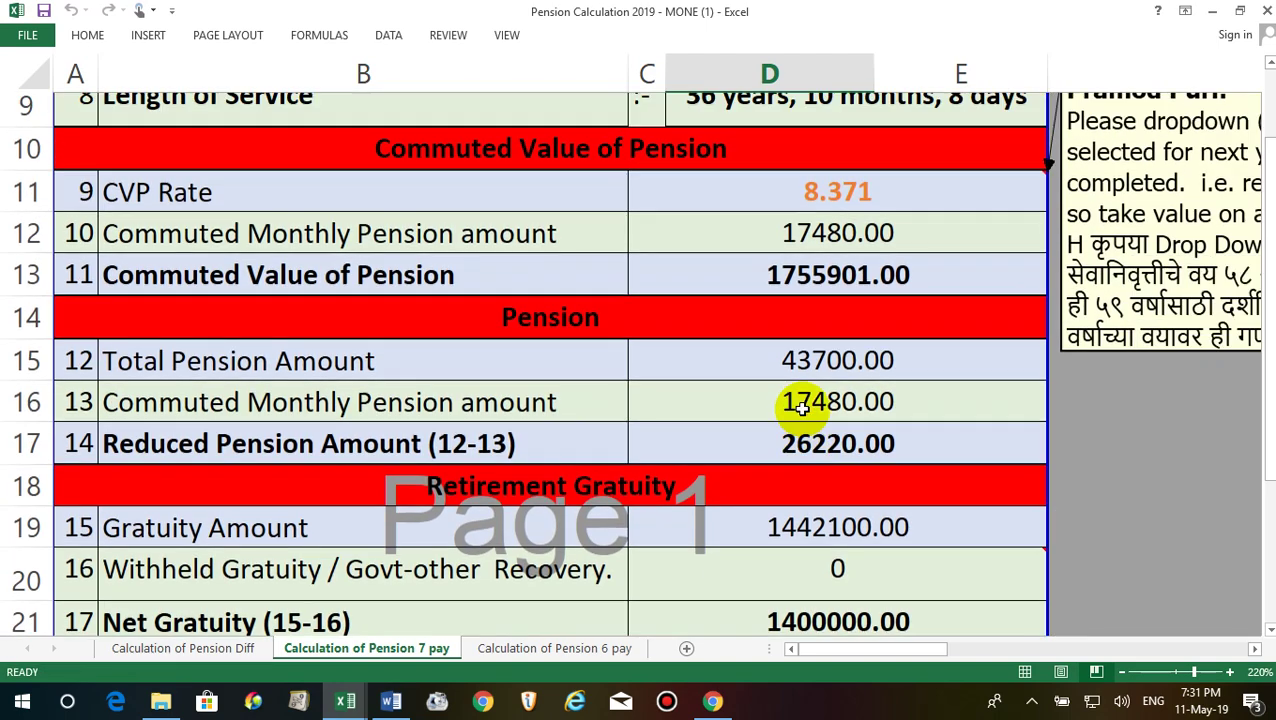
{"action": "left_click", "coordinate": [840, 358]}
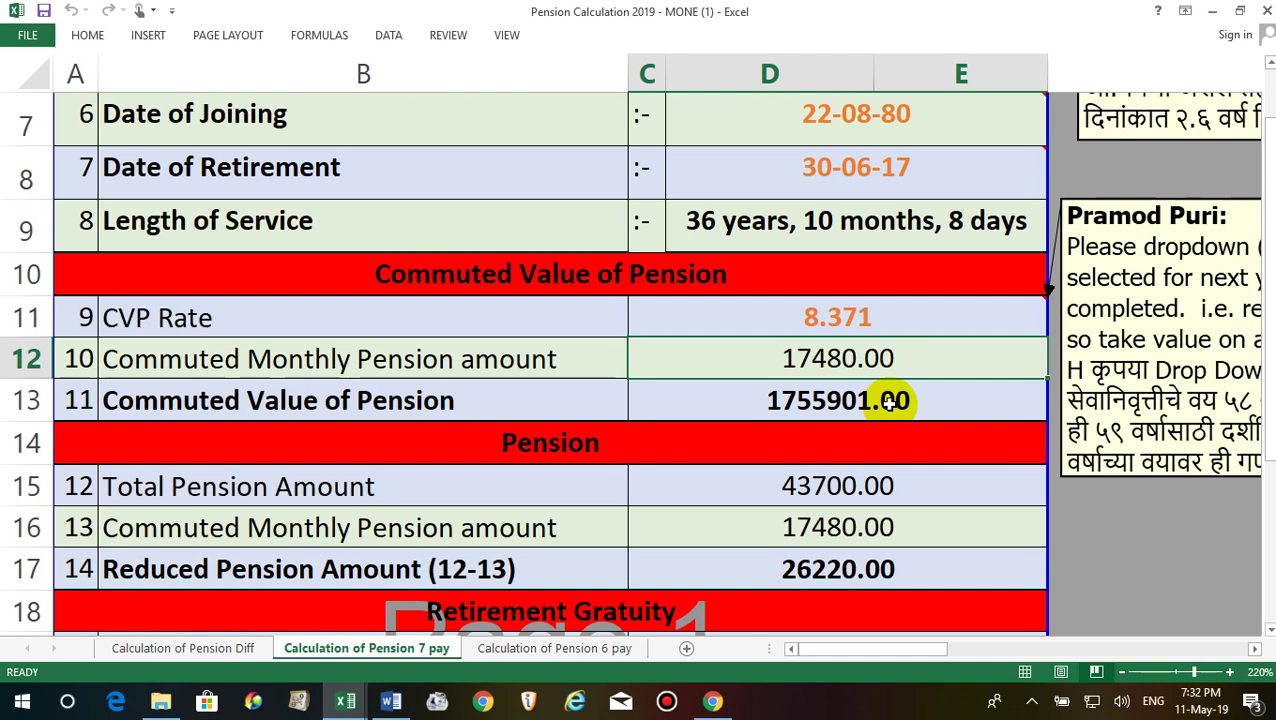
{"action": "left_click", "coordinate": [820, 400]}
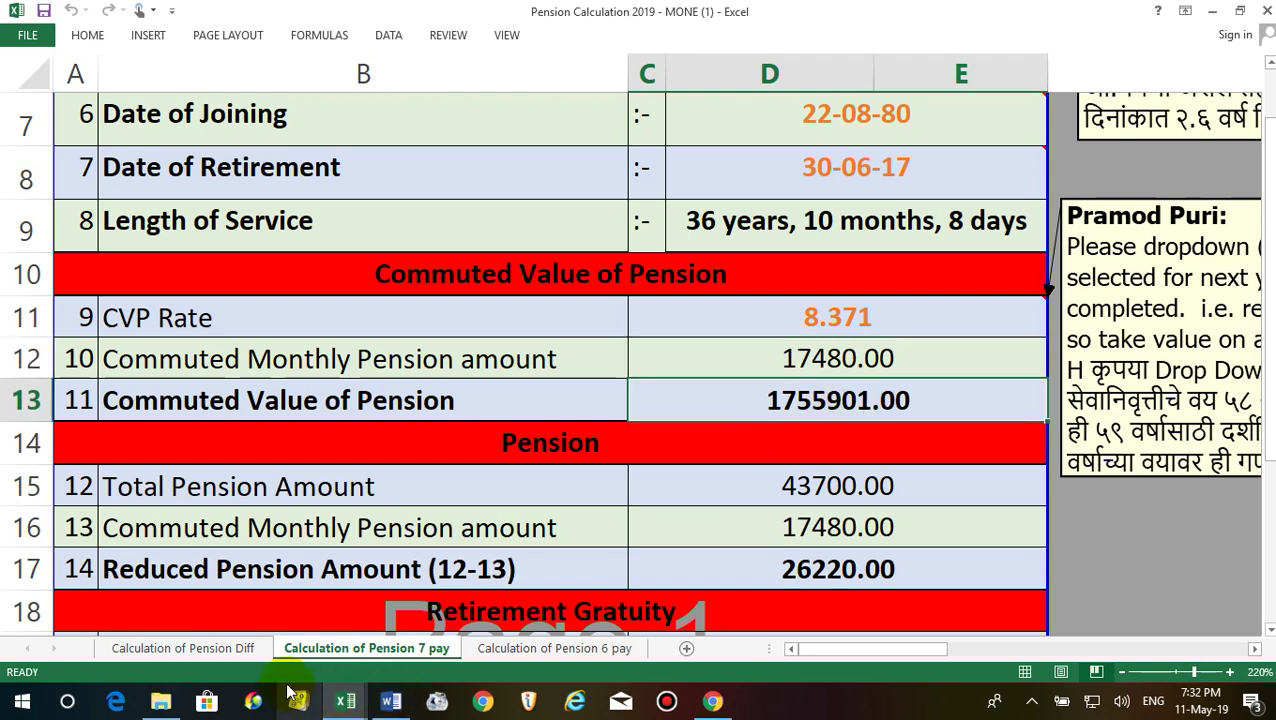
Open the Calculation of Pension Diff sheet and inspect its Commuted Value of Pension in row 13
{"action": "left_click", "coordinate": [229, 648]}
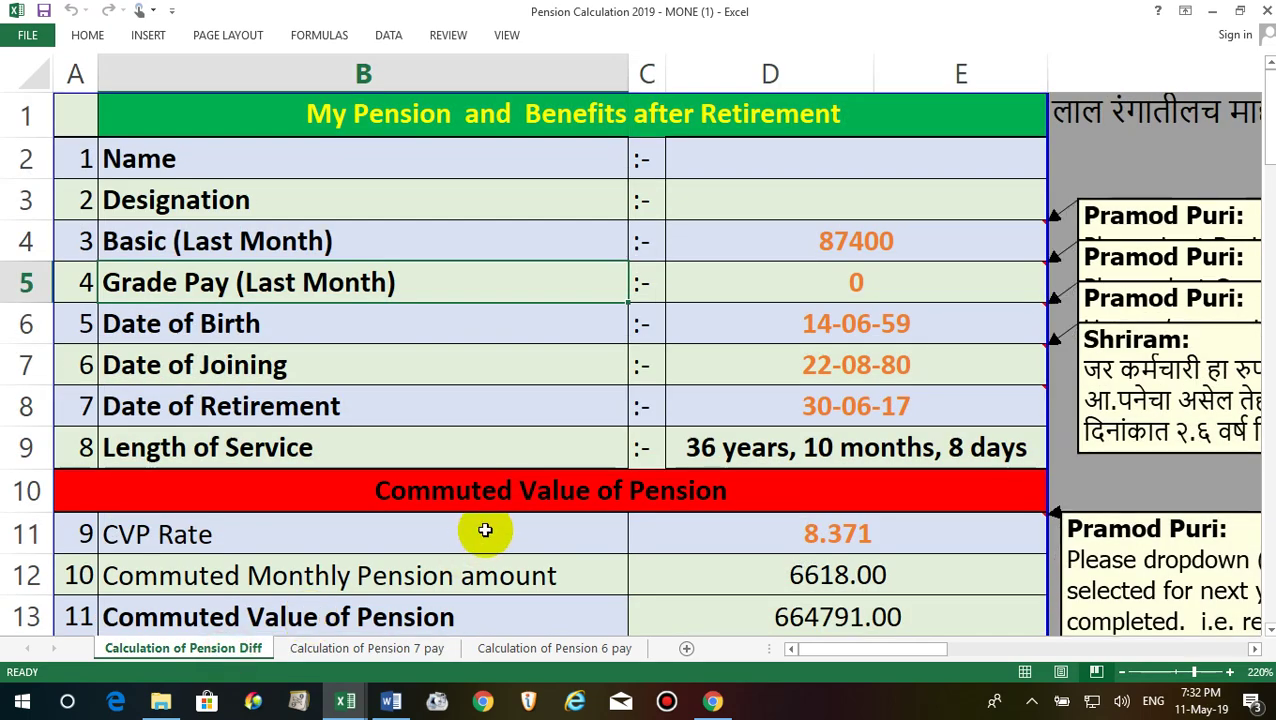
{"action": "scroll", "coordinate": [812, 540], "scroll_direction": "down", "scroll_amount": 1}
{"action": "scroll", "coordinate": [812, 547], "scroll_direction": "down", "scroll_amount": 1}
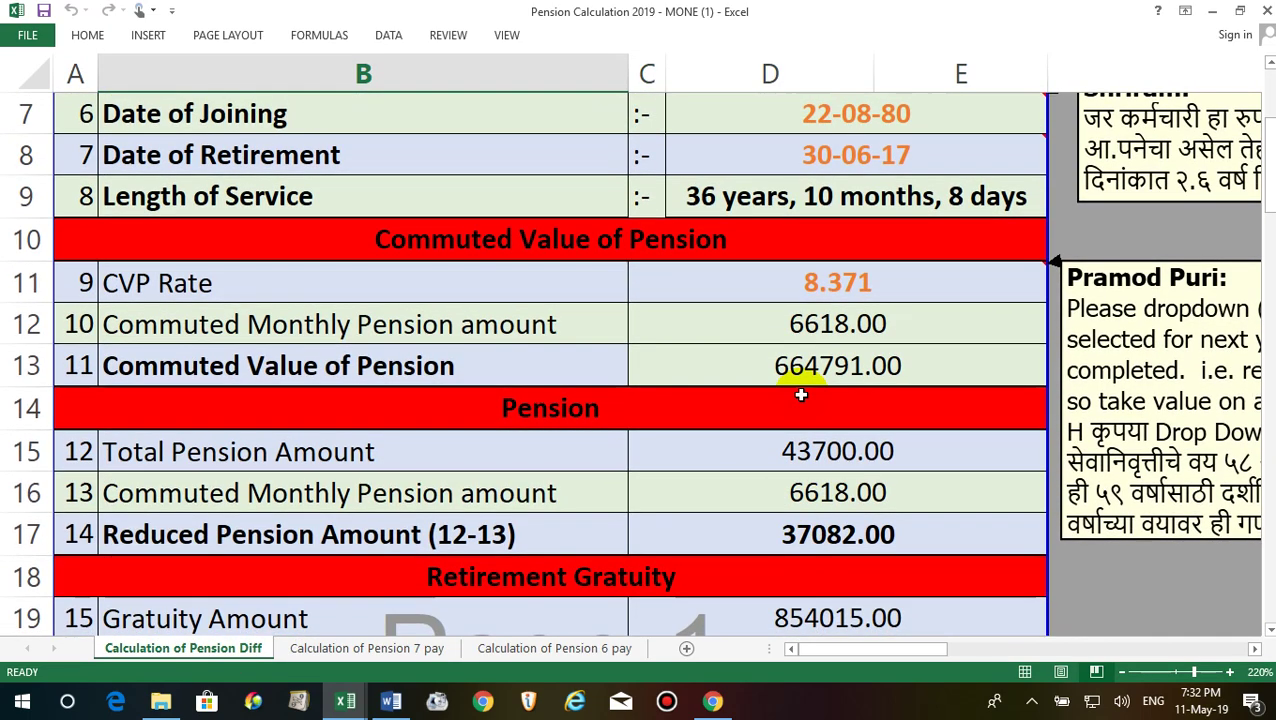
{"action": "left_click", "coordinate": [865, 378]}
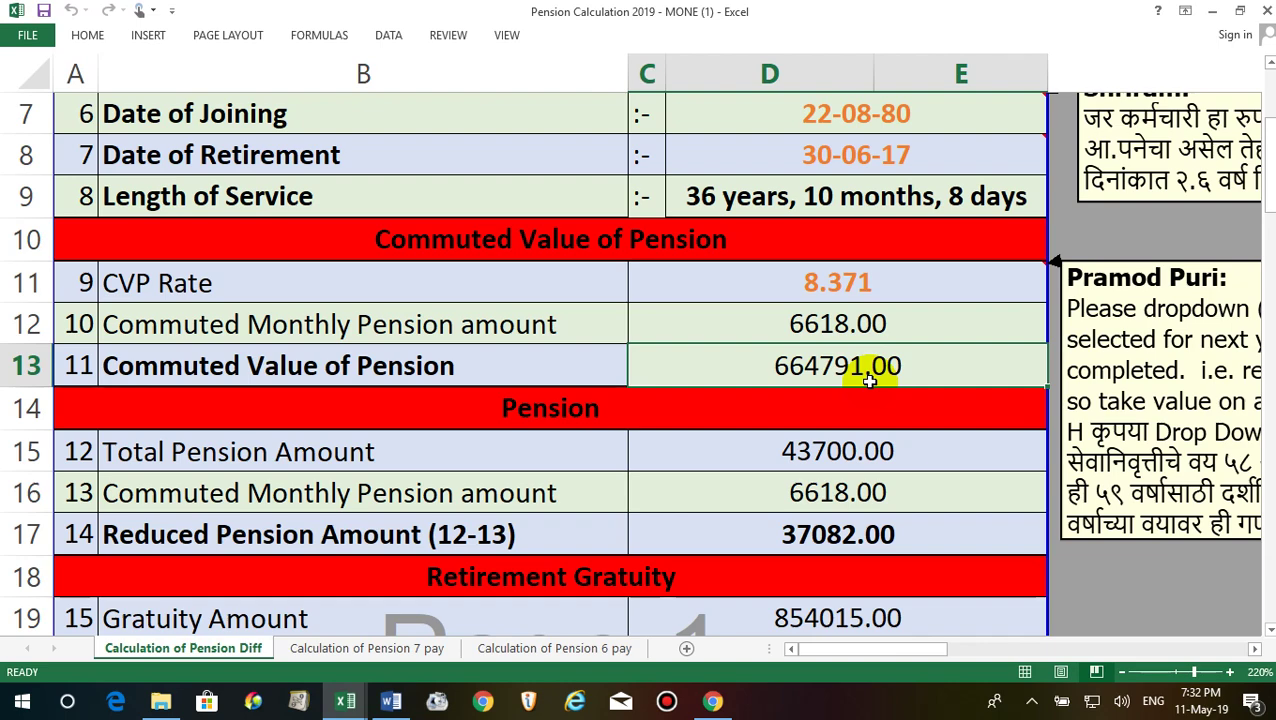
Review the Family Pension section down to Pension in Hand on the Calculation of Pension Diff sheet
{"action": "scroll", "coordinate": [868, 380], "scroll_direction": "down", "scroll_amount": 4}
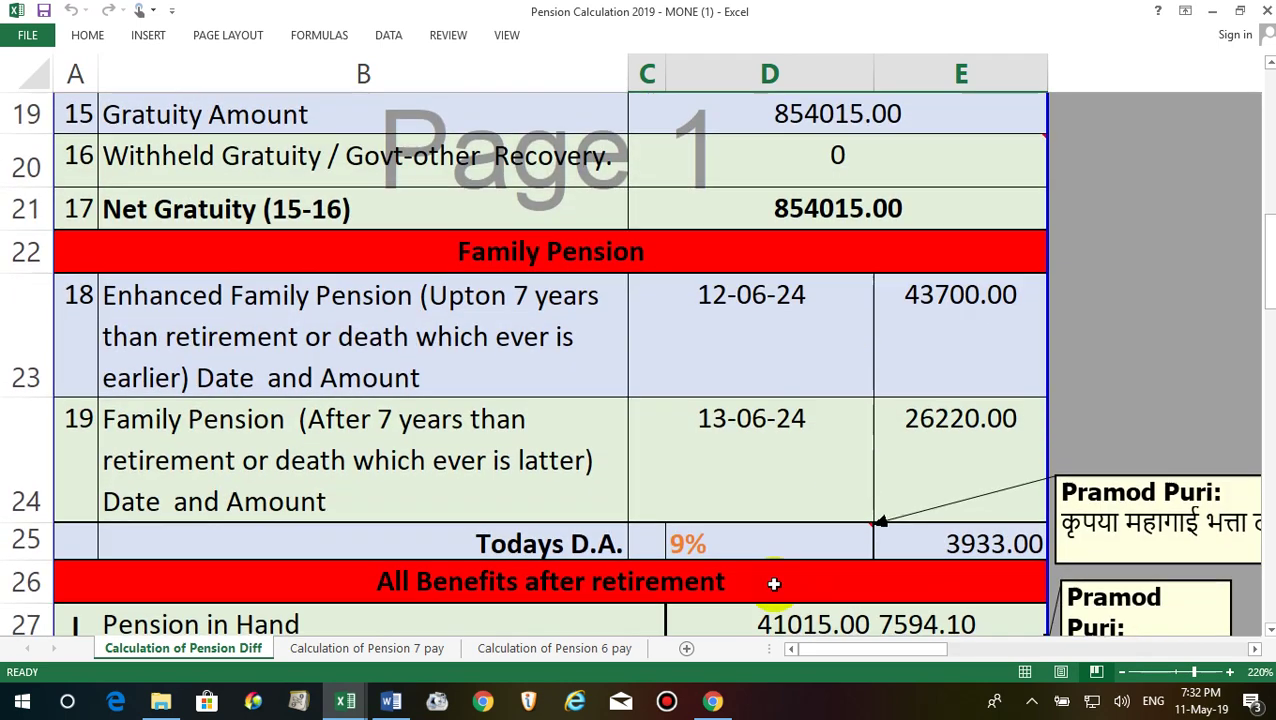
{"action": "left_click", "coordinate": [712, 475]}
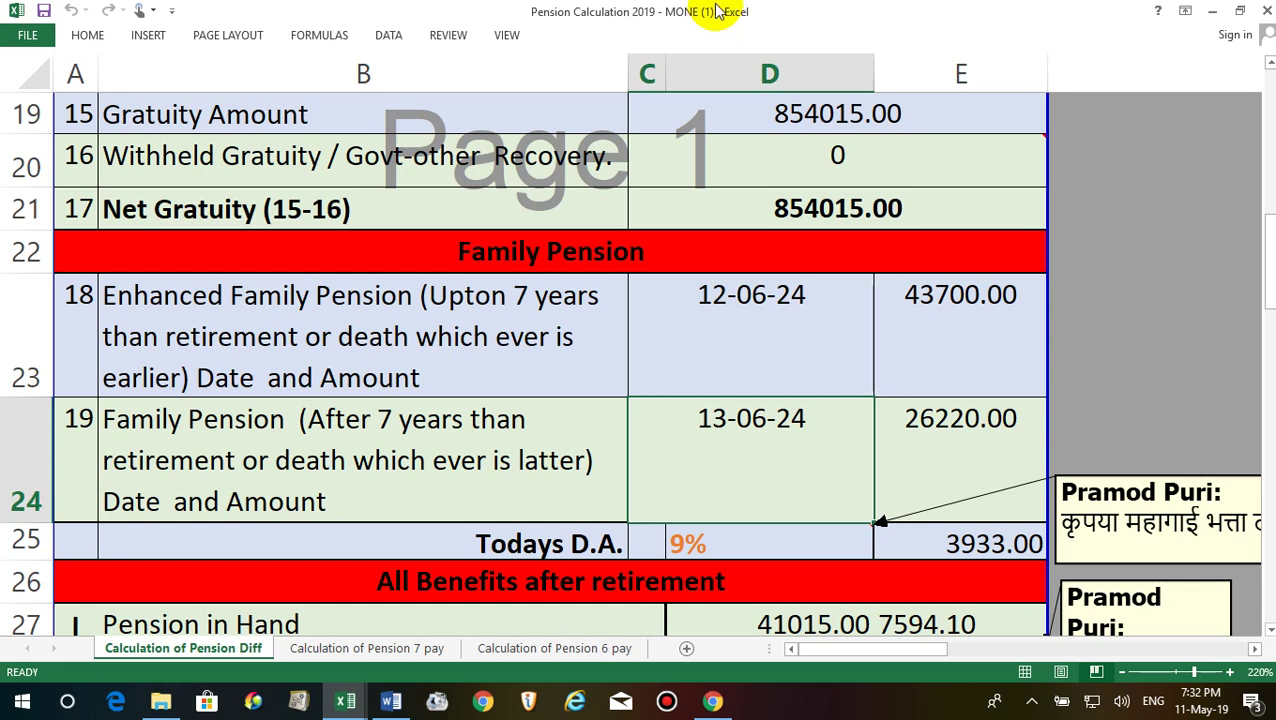
{"action": "mouse_move", "coordinate": [787, 8]}
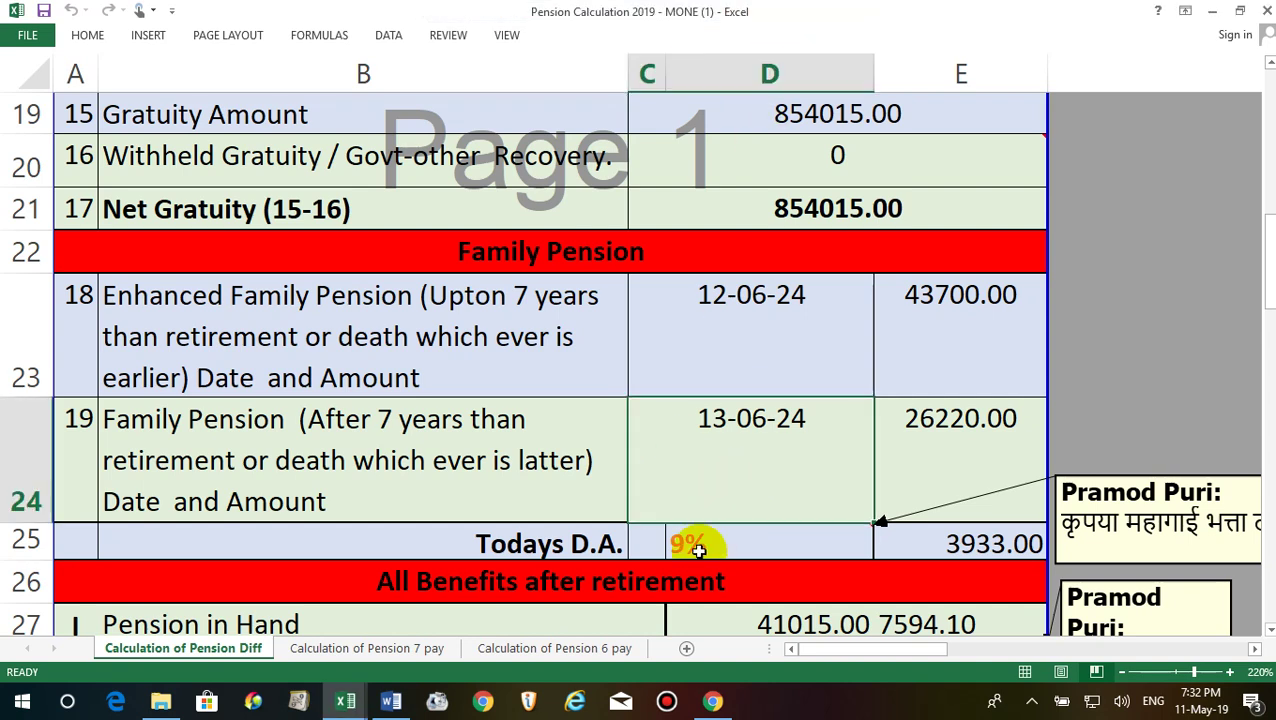
Switch to Chrome and show the पेन्शन page of the शासकिय कर्मचारी सेवार्थ blog
{"action": "left_click", "coordinate": [713, 703]}
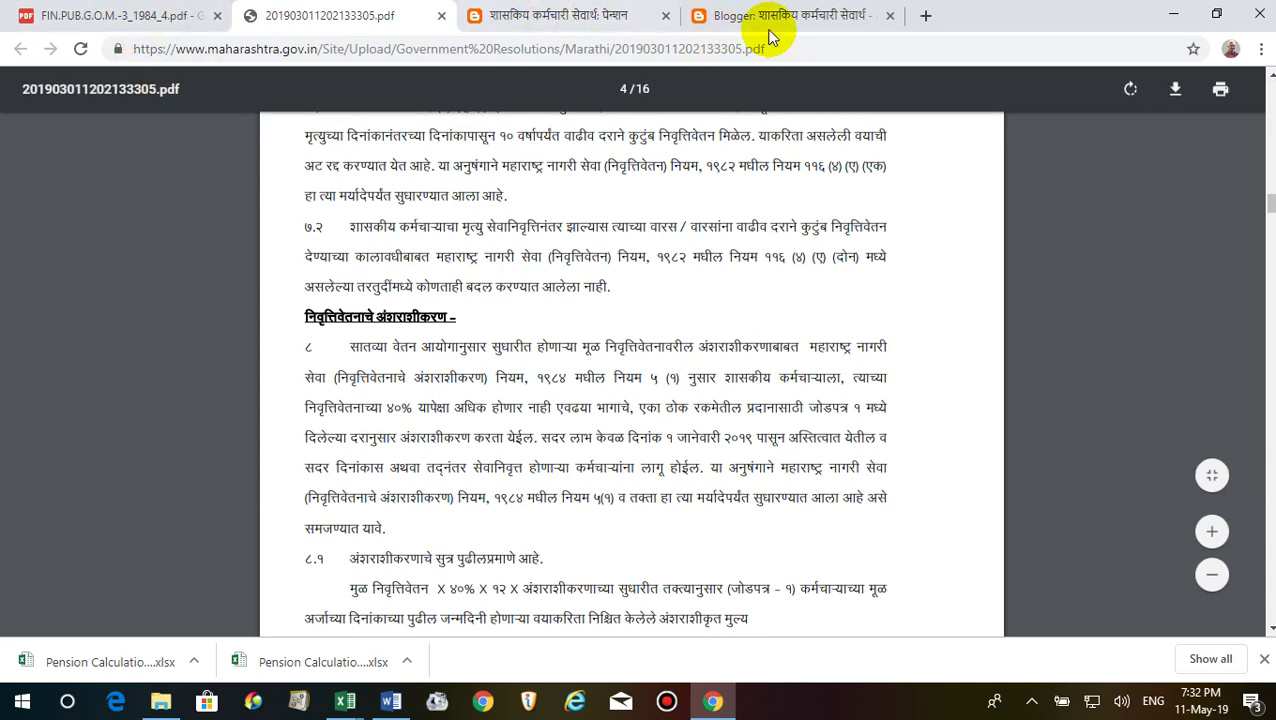
{"action": "left_click", "coordinate": [624, 17]}
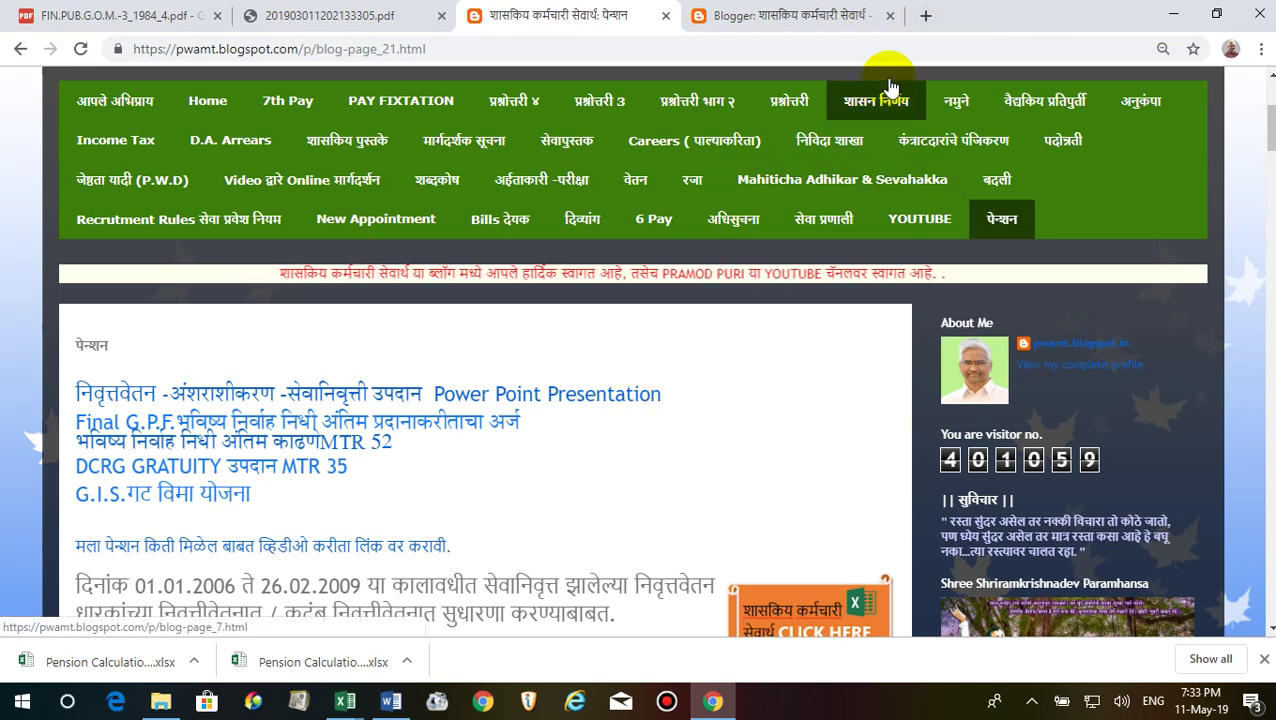
Open YouTube in a new browser tab and go to the uploaded videos of the signed-in account's channel
{"action": "left_click", "coordinate": [925, 16]}
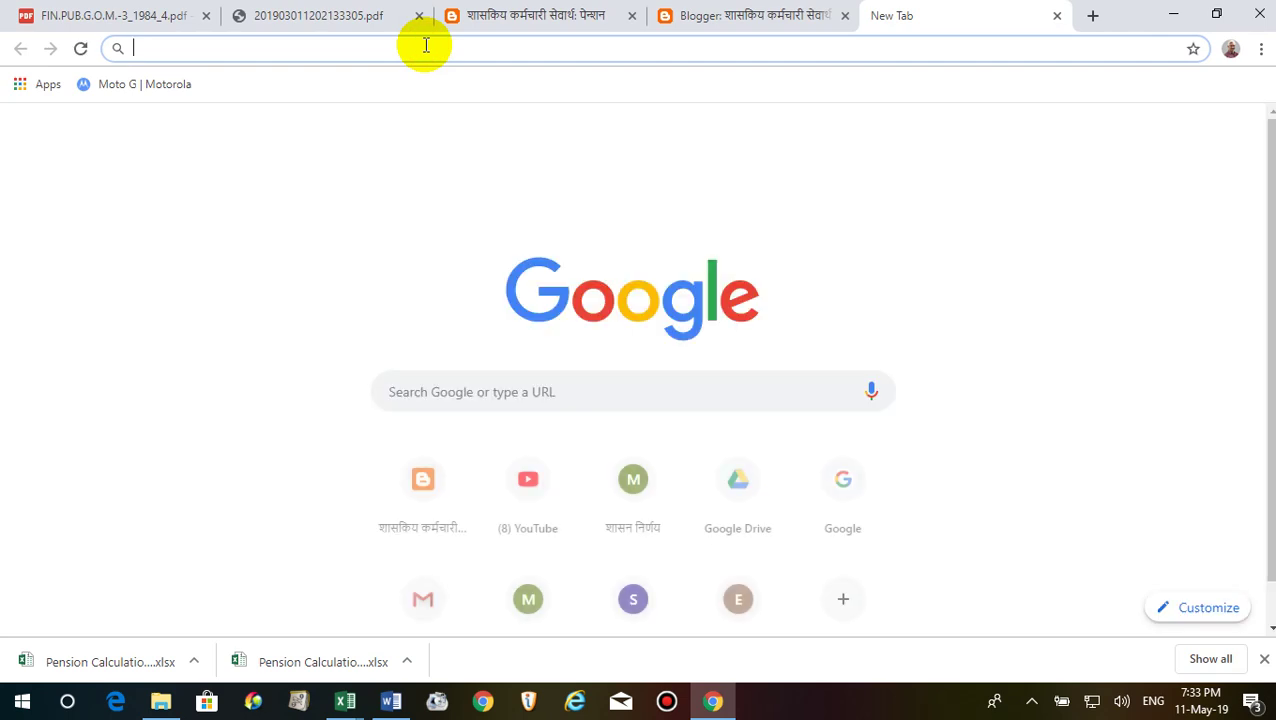
{"action": "type", "text": "y"}
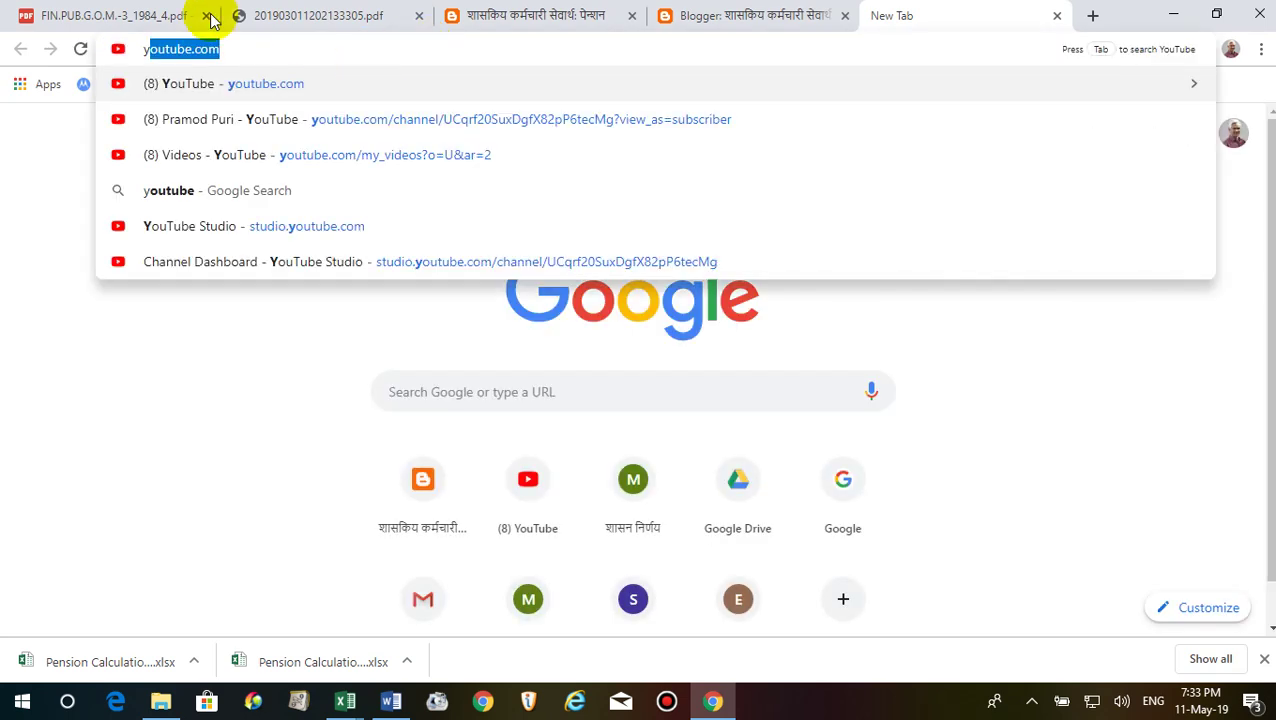
{"action": "left_click", "coordinate": [174, 84]}
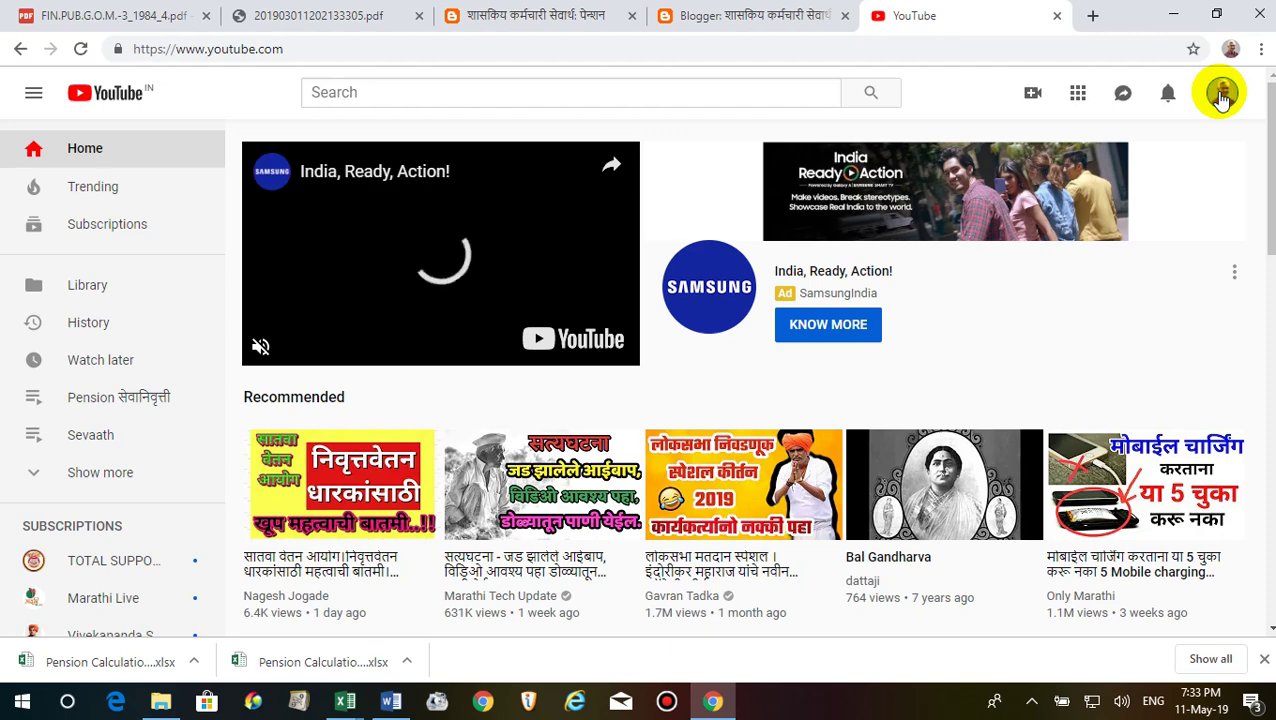
{"action": "left_click", "coordinate": [1222, 95]}
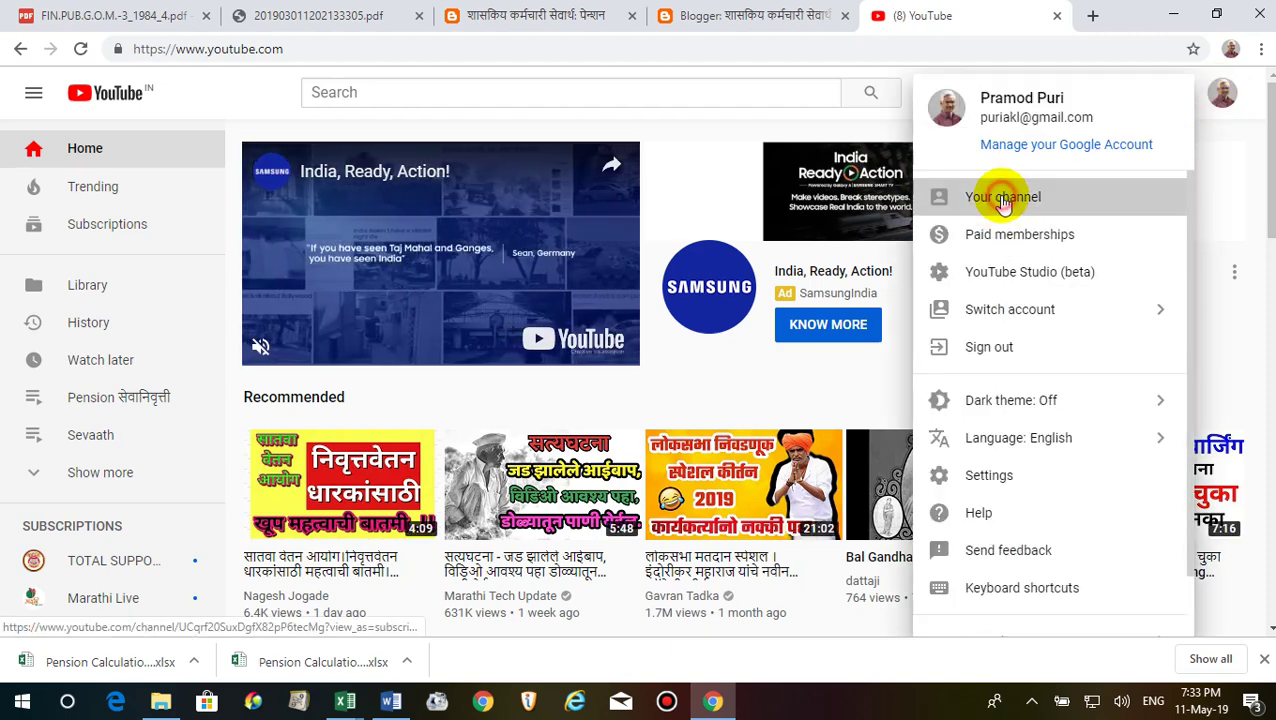
{"action": "left_click", "coordinate": [983, 196]}
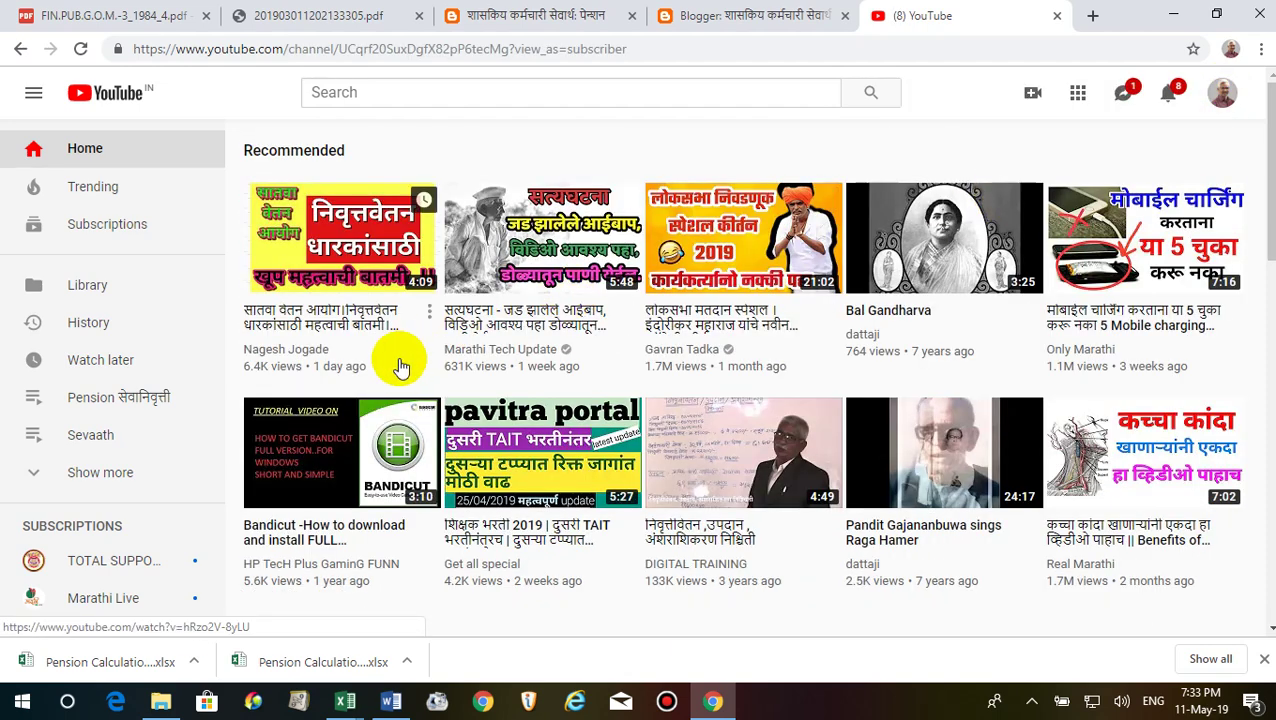
{"action": "left_click", "coordinate": [480, 237]}
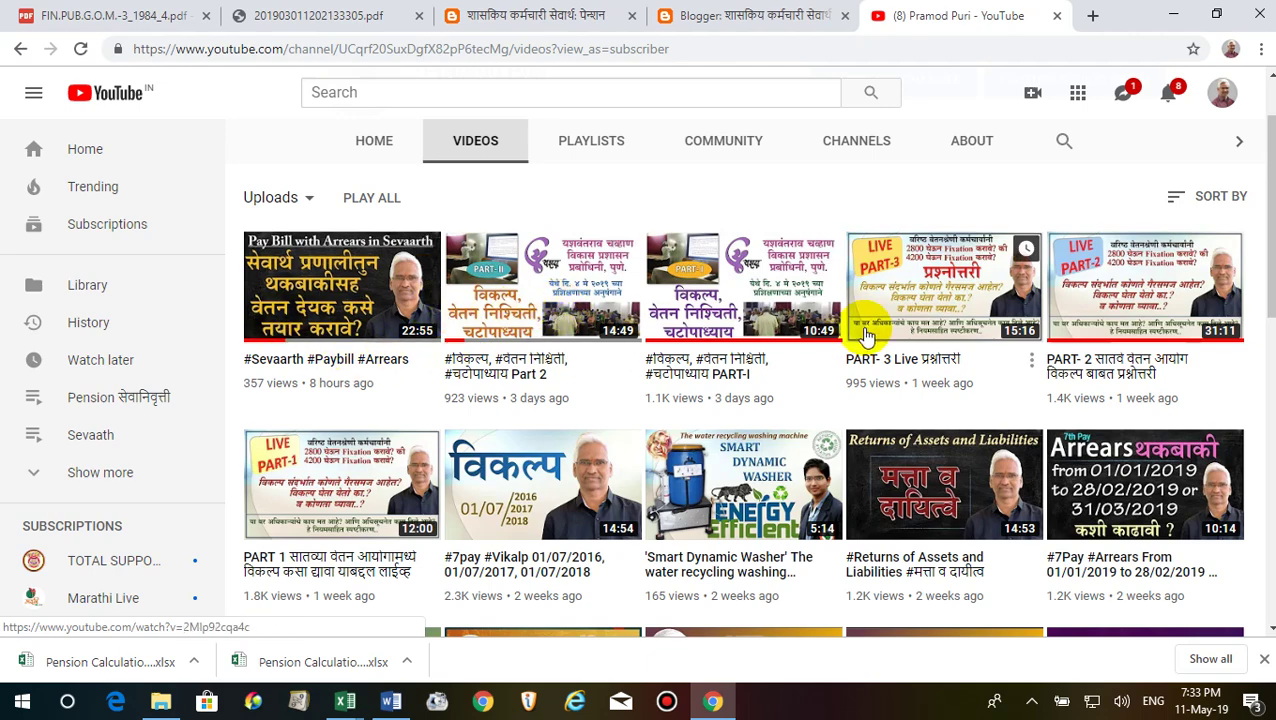
Browse the channel's uploads for videos on pension, gratuity, GPF, leave encashment and 7th pay fixation
{"action": "scroll", "coordinate": [422, 510], "scroll_direction": "down", "scroll_amount": 1}
{"action": "scroll", "coordinate": [422, 510], "scroll_direction": "down", "scroll_amount": 2}
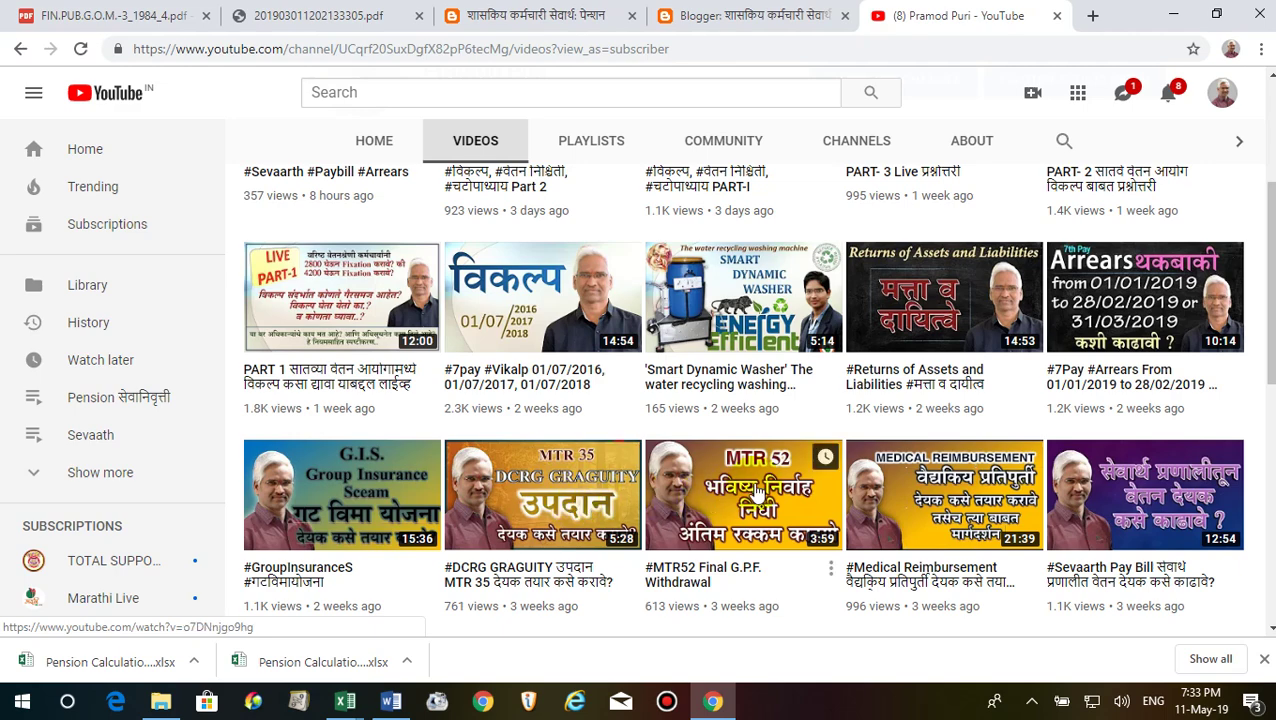
{"action": "scroll", "coordinate": [757, 492], "scroll_direction": "down", "scroll_amount": 3}
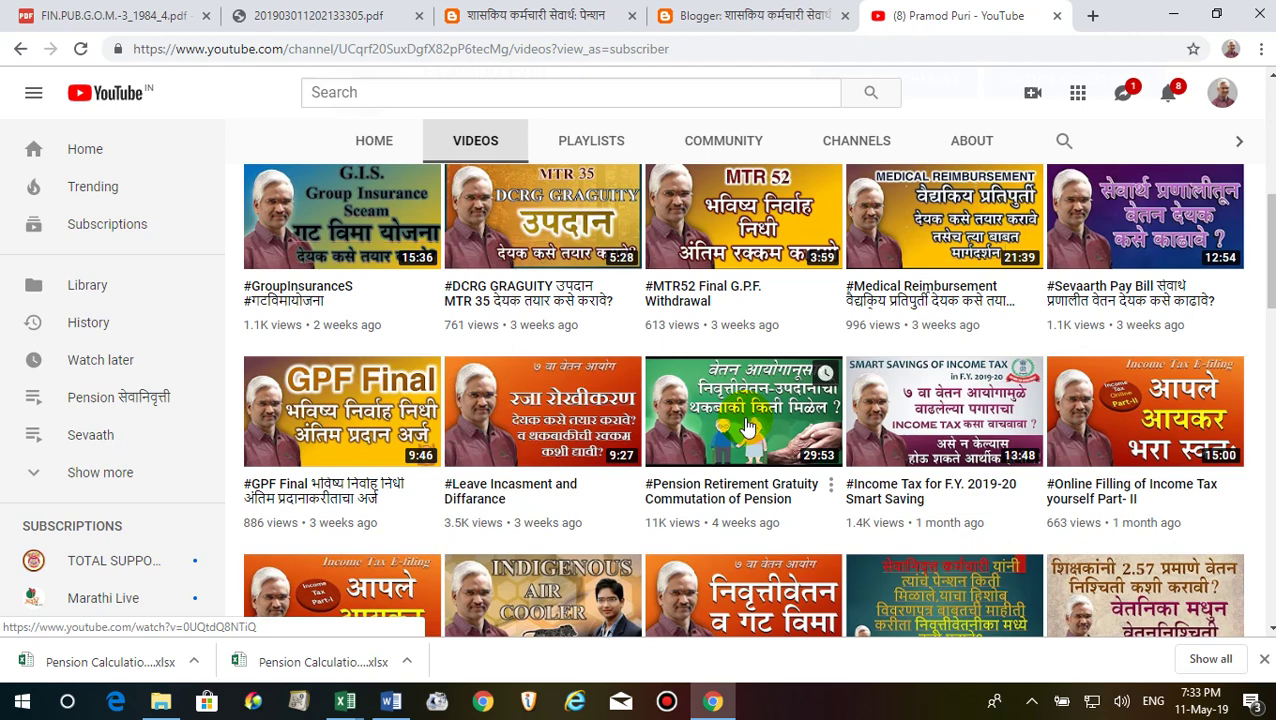
{"action": "scroll", "coordinate": [748, 427], "scroll_direction": "down", "scroll_amount": 1}
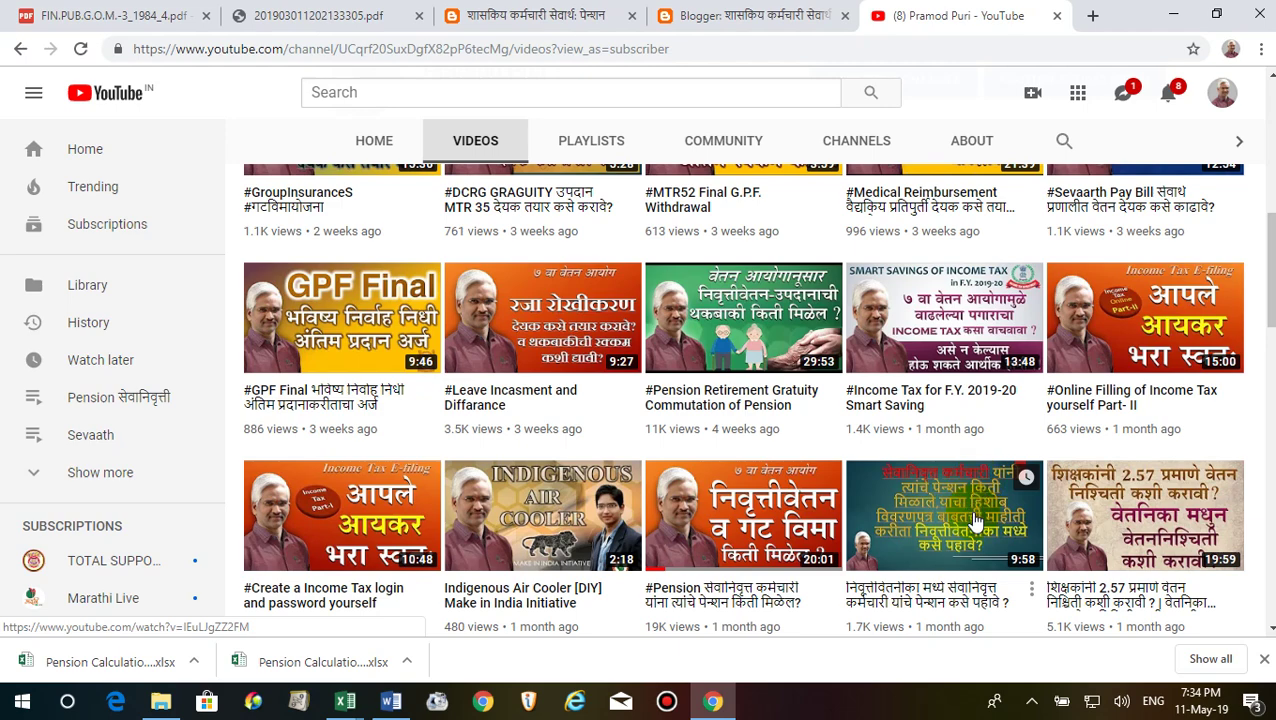
{"action": "scroll", "coordinate": [975, 520], "scroll_direction": "down", "scroll_amount": 3}
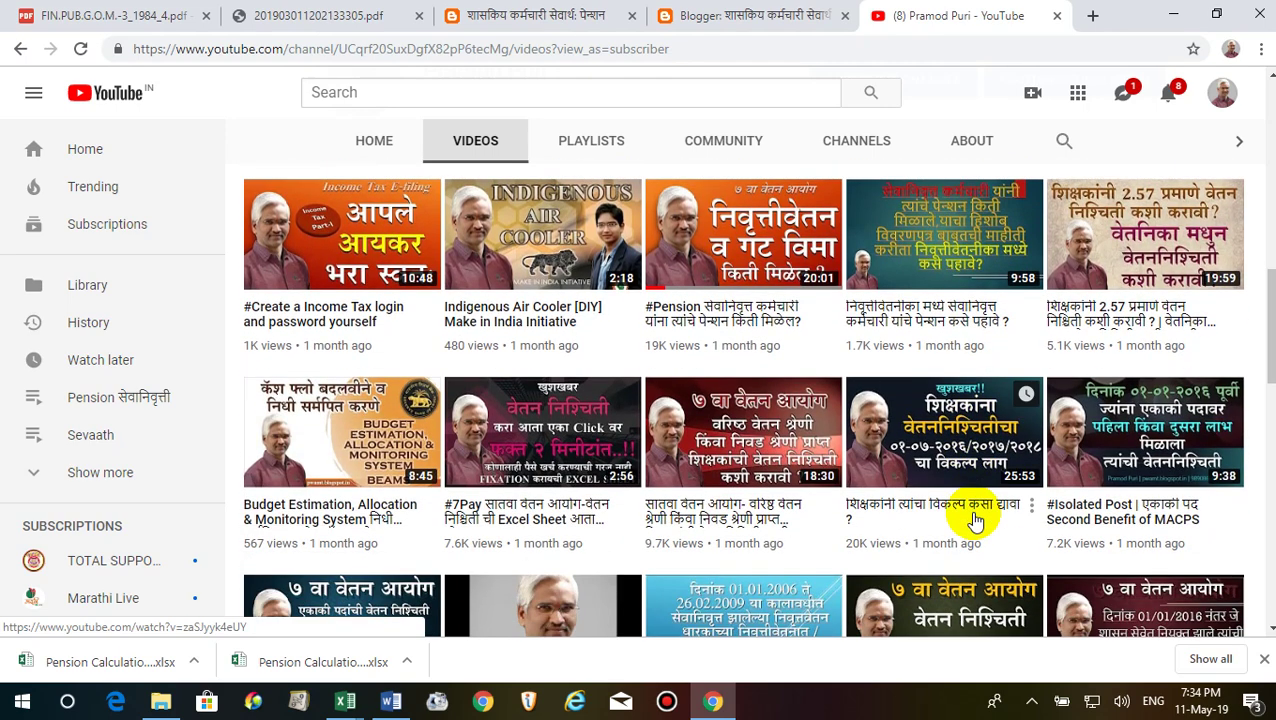